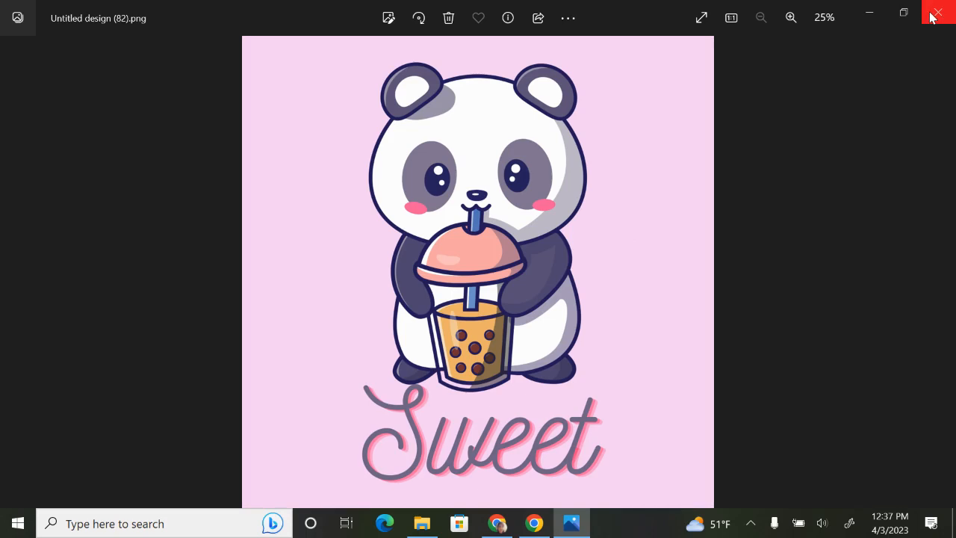
Close the sample image and the Downloads window, and create a blank Square Sticker design.
{"action": "left_click", "coordinate": [936, 12]}
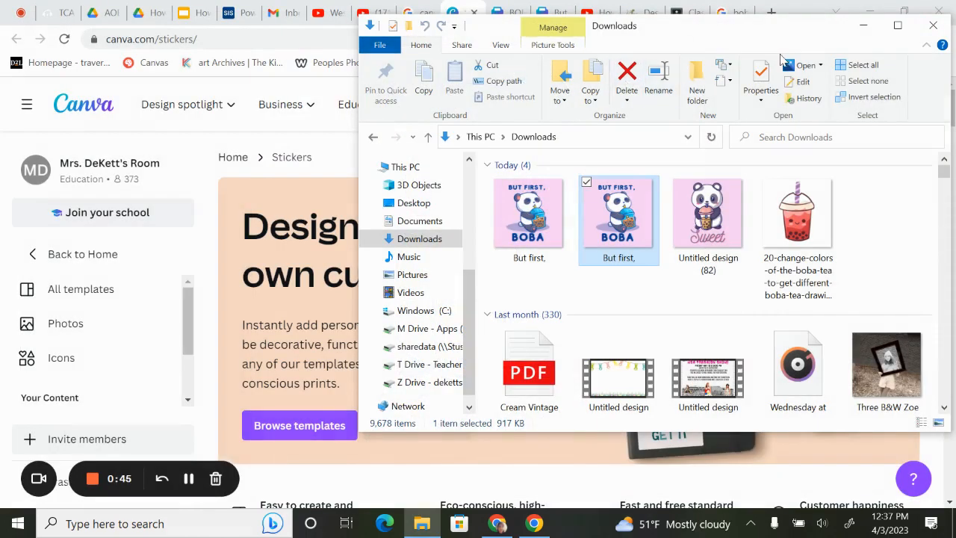
{"action": "left_click", "coordinate": [925, 25]}
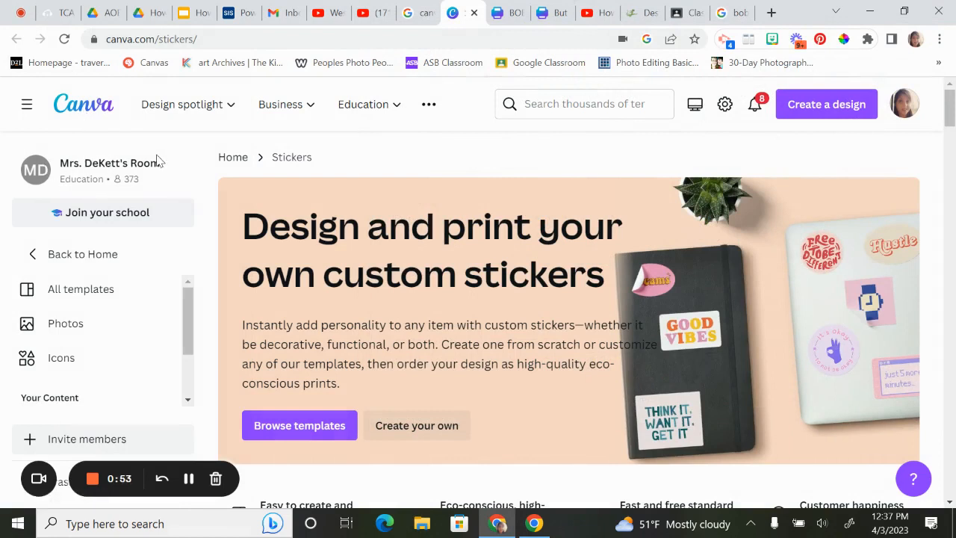
{"action": "left_click", "coordinate": [807, 106]}
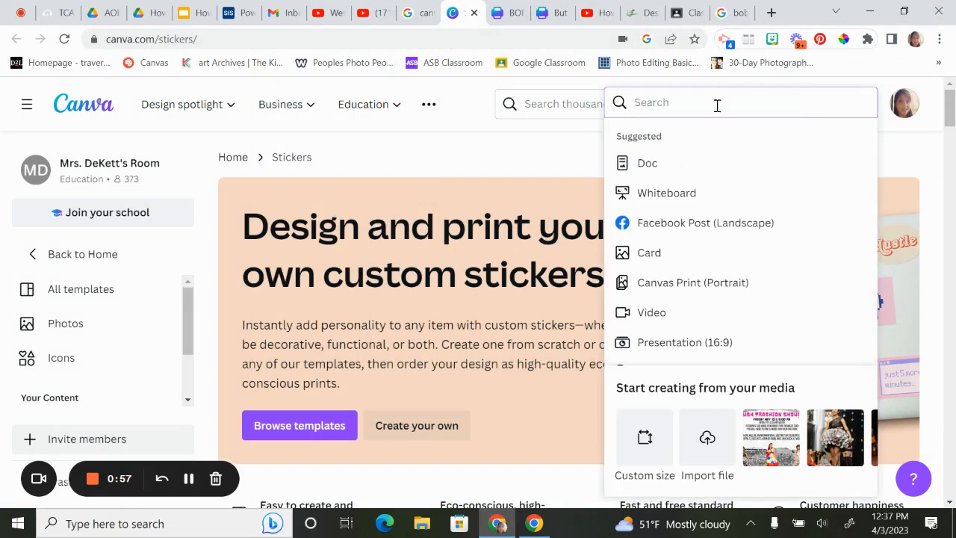
{"action": "type", "text": "sticker"}
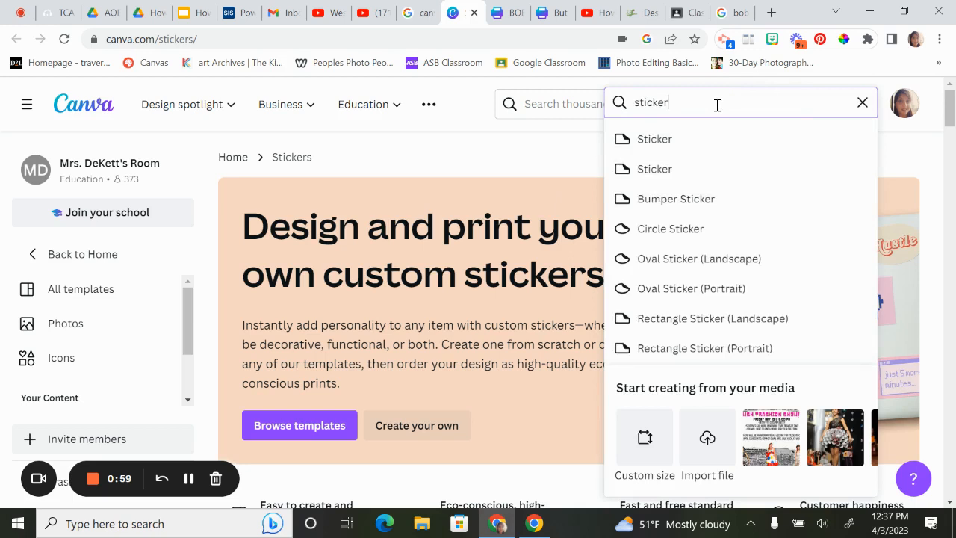
{"action": "scroll", "coordinate": [665, 257], "scroll_direction": "down", "scroll_amount": 2}
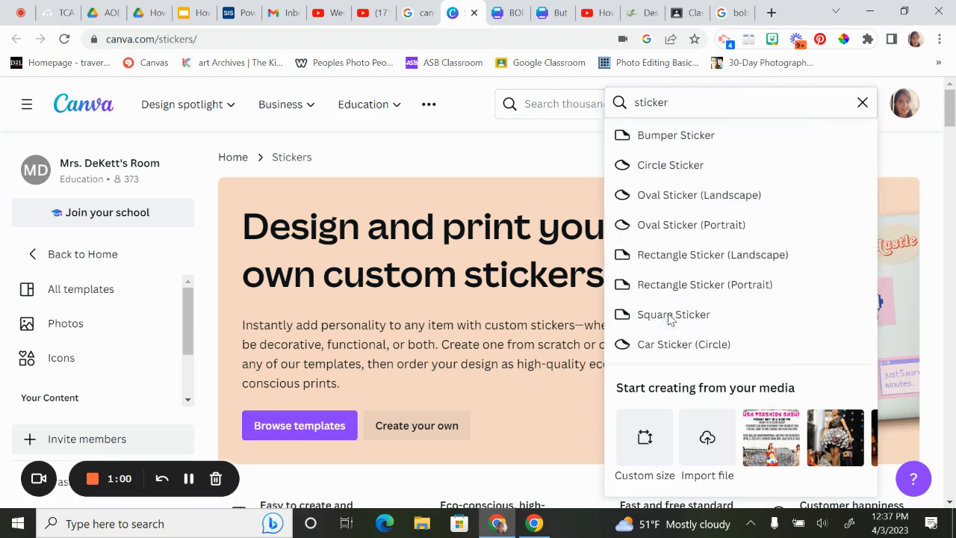
{"action": "left_click", "coordinate": [670, 314]}
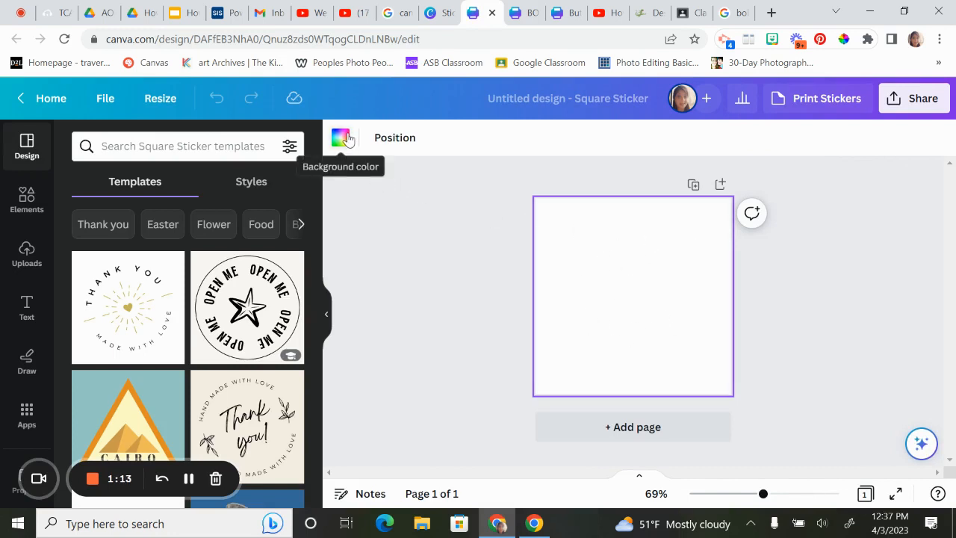
Try a blue cloudy-sky graphic from a "Cloud background" elements search on the sticker, and delete it.
{"action": "left_click", "coordinate": [27, 200]}
{"action": "left_click", "coordinate": [142, 147]}
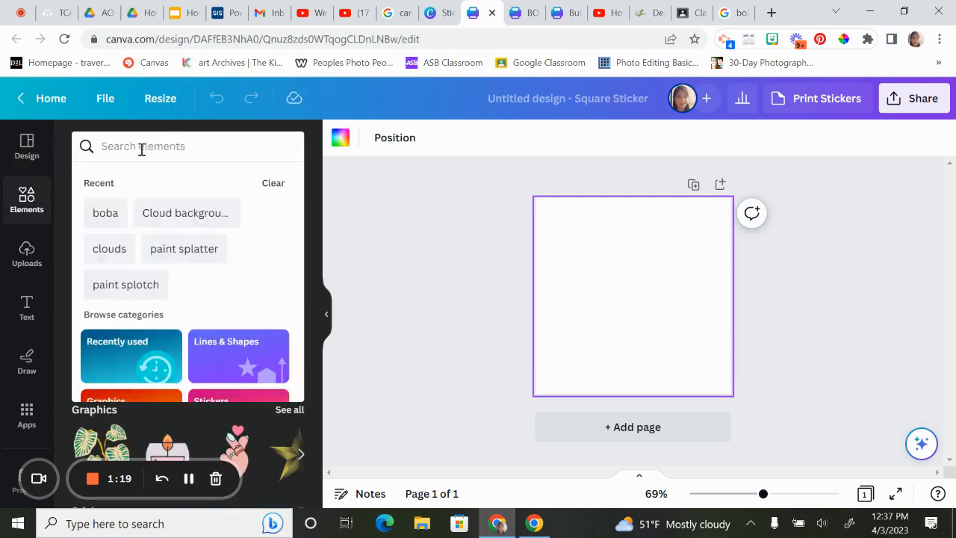
{"action": "type", "text": "cloud"}
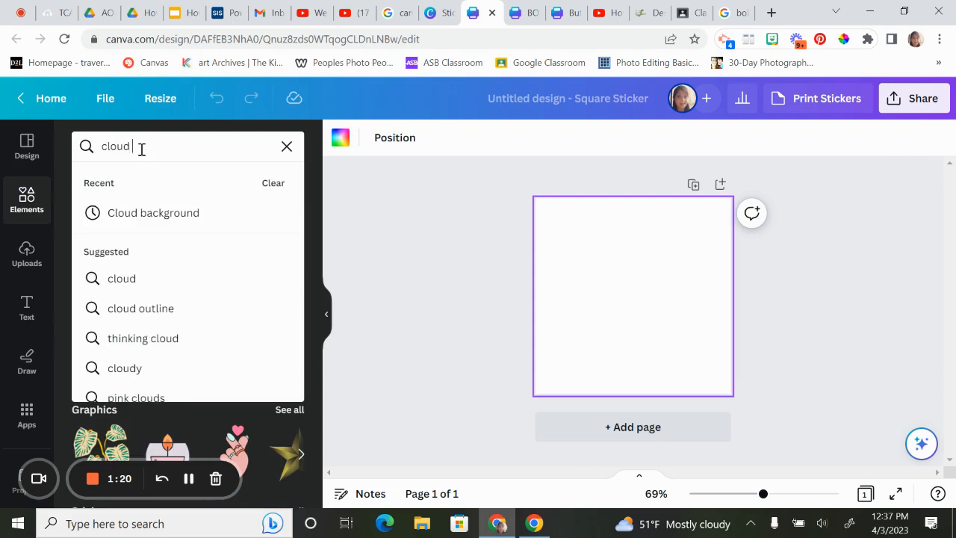
{"action": "left_click", "coordinate": [155, 212]}
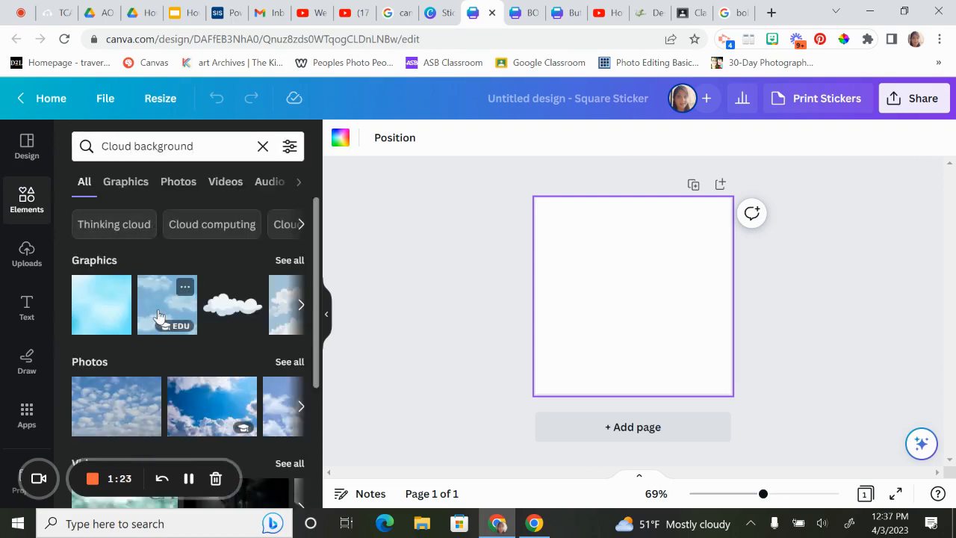
{"action": "left_click", "coordinate": [159, 317]}
{"action": "key", "text": "Delete"}
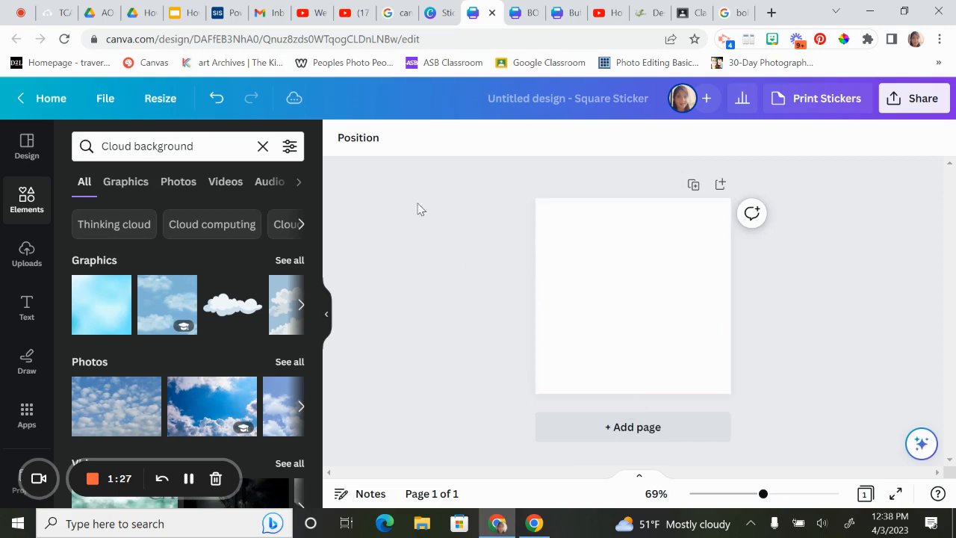
Set the sticker page's background to the solid color #F8D1F5.
{"action": "left_click", "coordinate": [592, 372]}
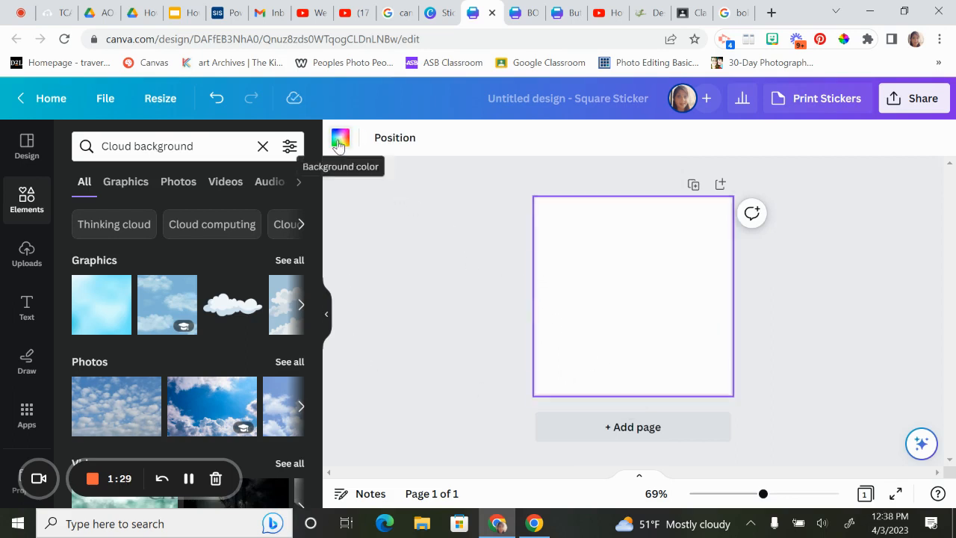
{"action": "left_click", "coordinate": [340, 143]}
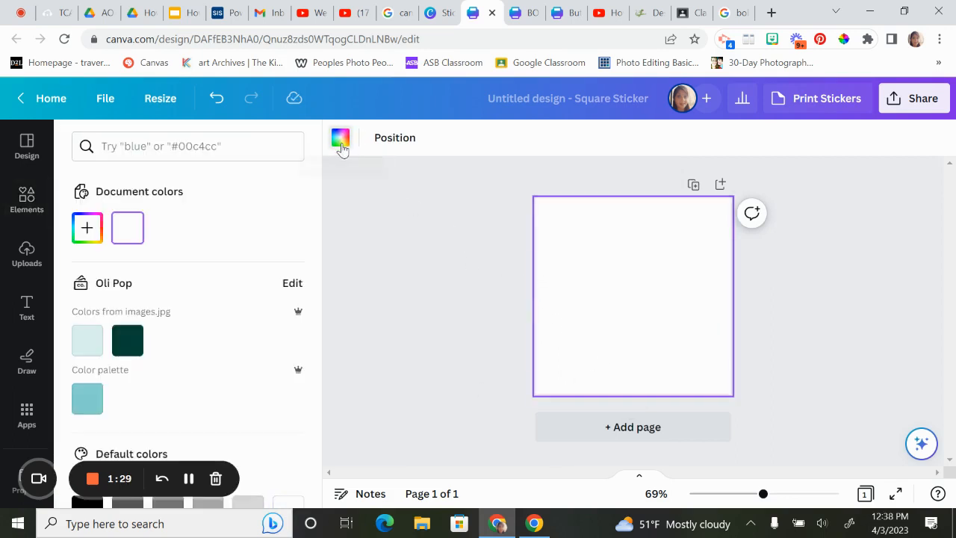
{"action": "left_click", "coordinate": [87, 228]}
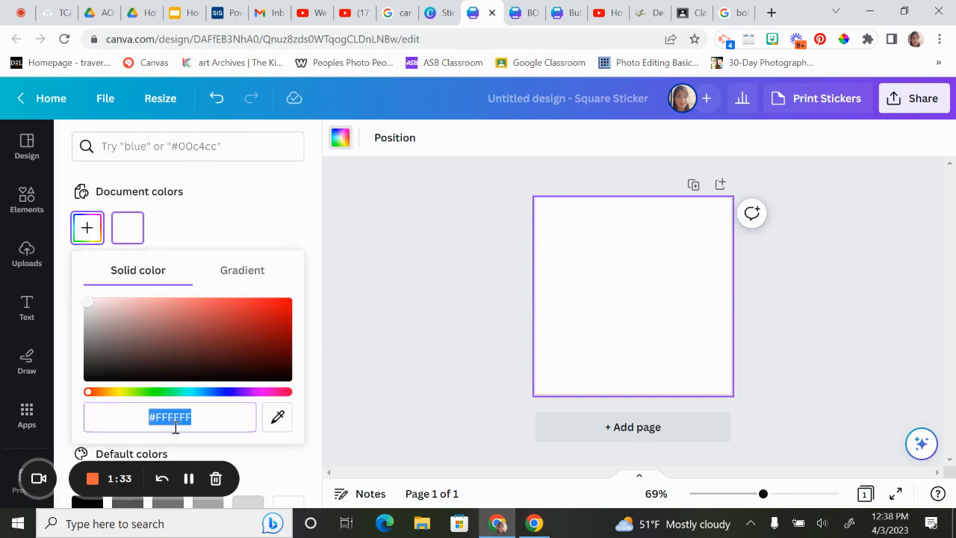
{"action": "type", "text": "#F"}
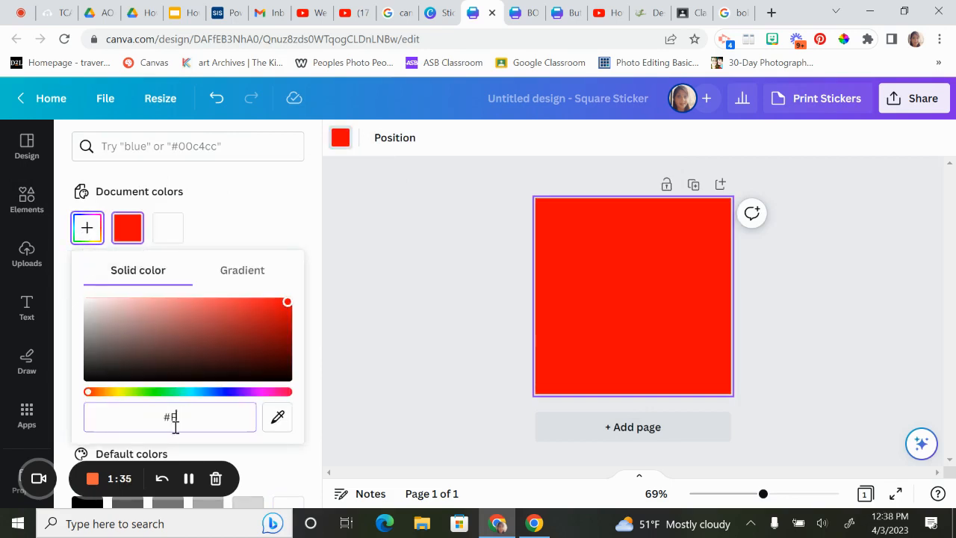
{"action": "type", "text": "8D"}
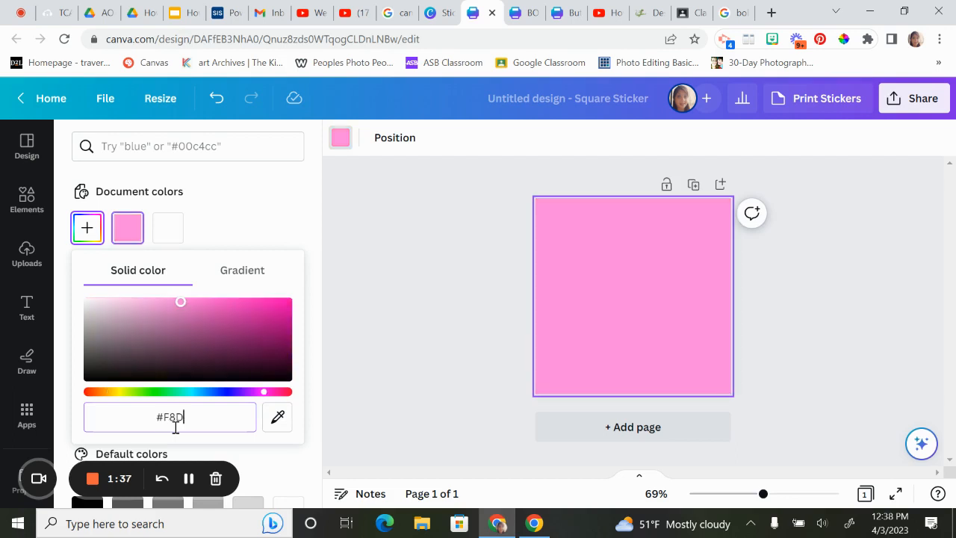
{"action": "type", "text": "1"}
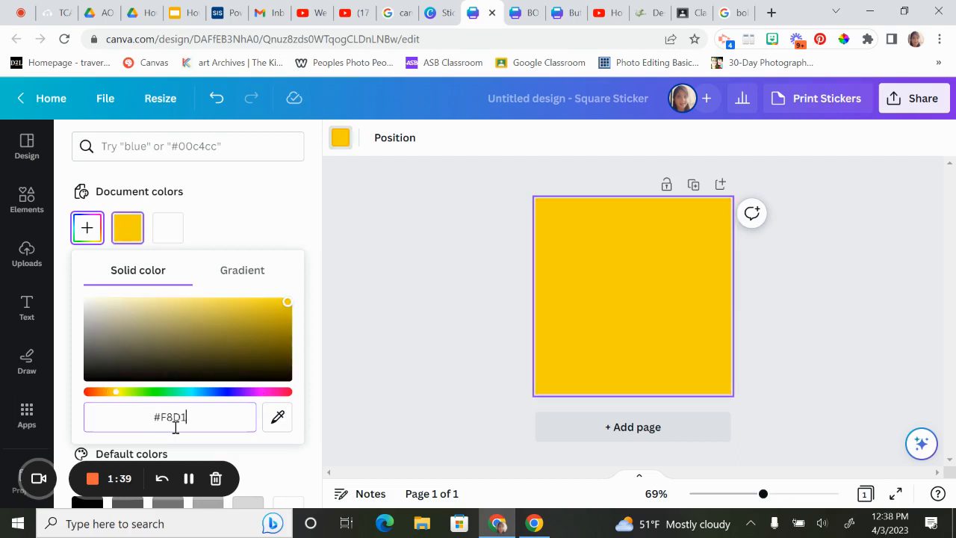
{"action": "type", "text": "F5"}
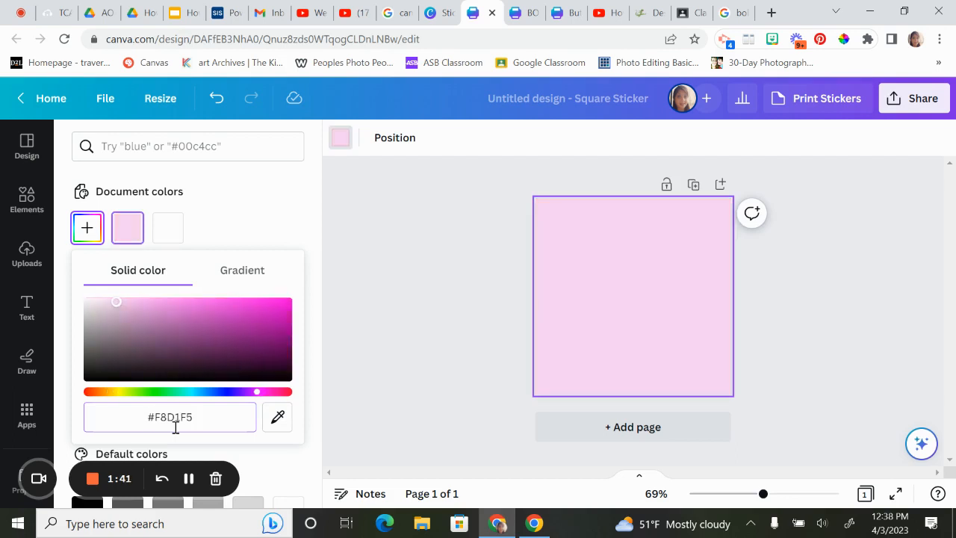
{"action": "left_click", "coordinate": [445, 211]}
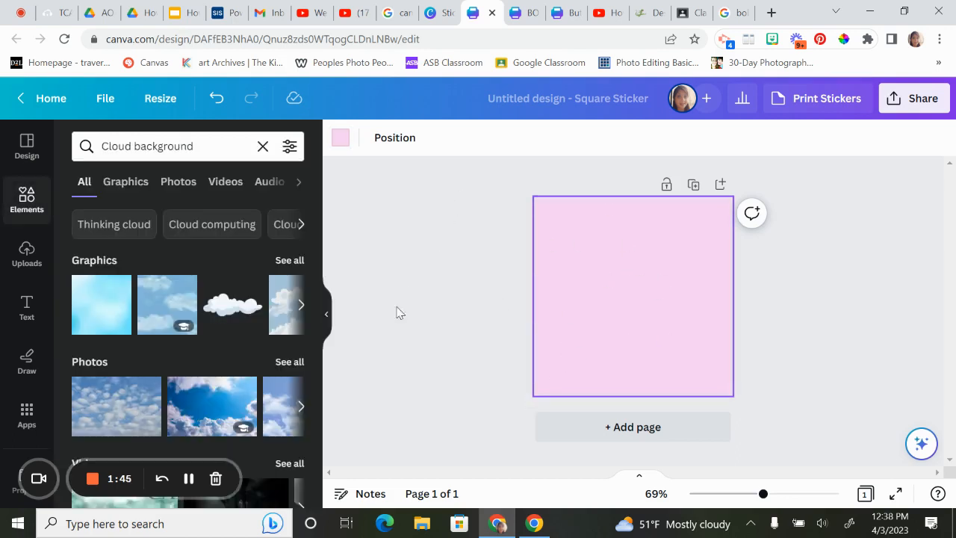
Search the elements library for "boba".
{"action": "left_click", "coordinate": [31, 211]}
{"action": "left_click", "coordinate": [145, 146]}
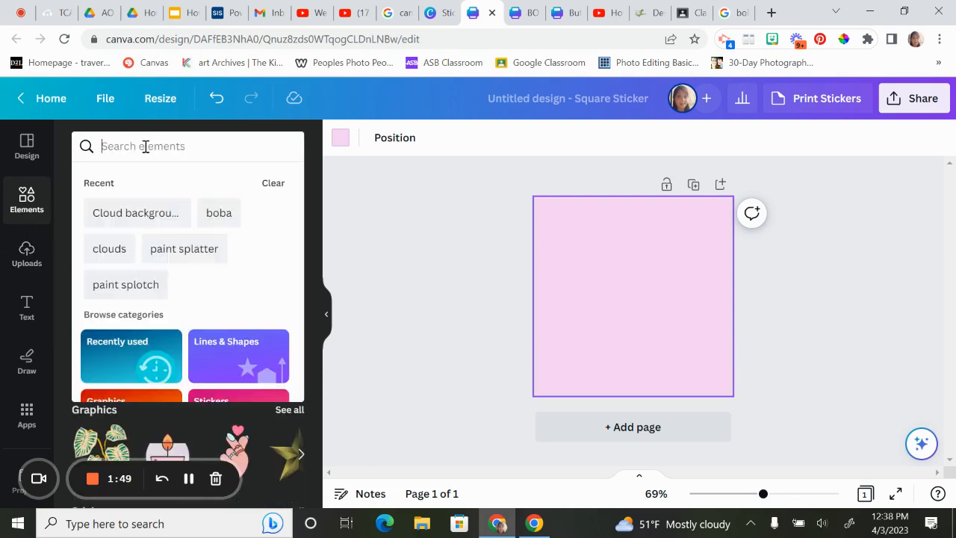
{"action": "type", "text": "boba"}
{"action": "key", "text": "Return"}
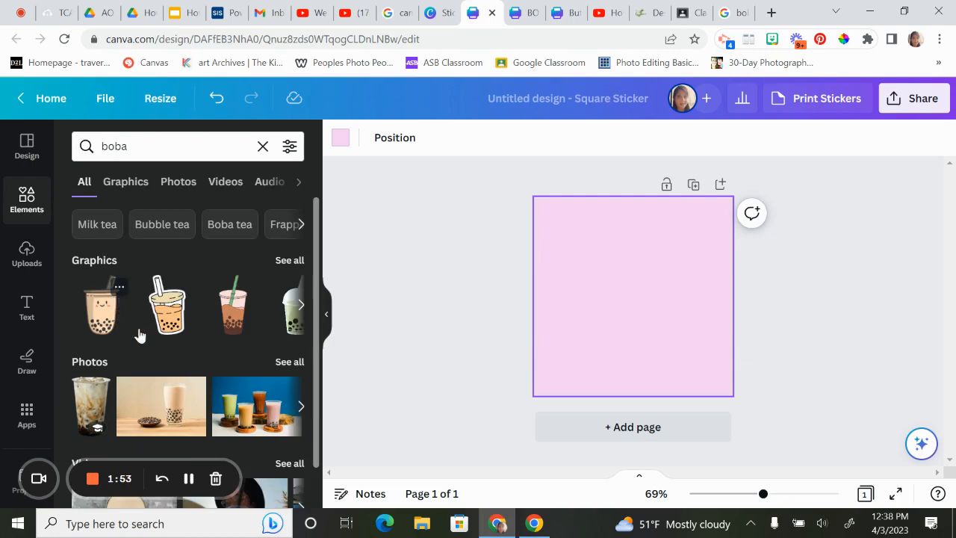
Add the photo of four boba cups on a blue backdrop to the sticker and remove its background.
{"action": "left_click", "coordinate": [239, 414]}
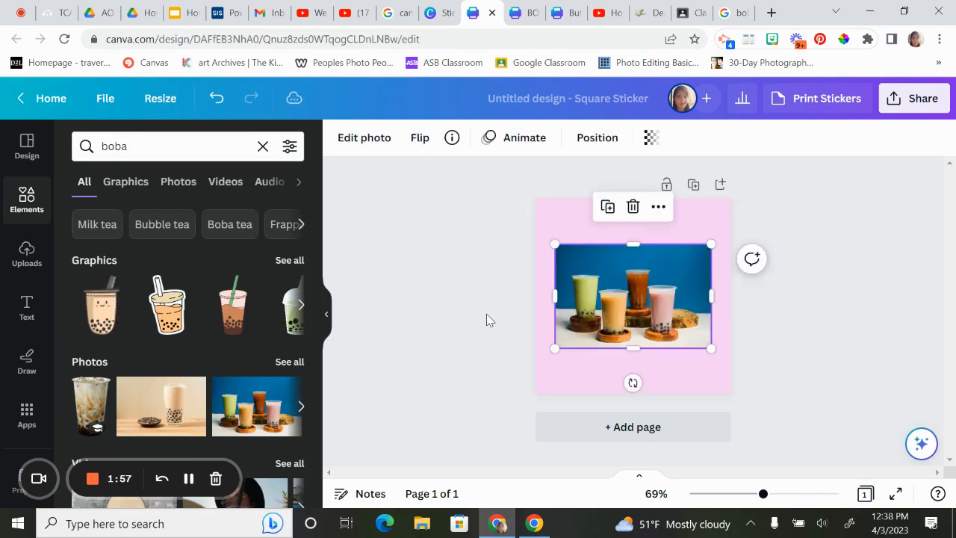
{"action": "left_click", "coordinate": [354, 140]}
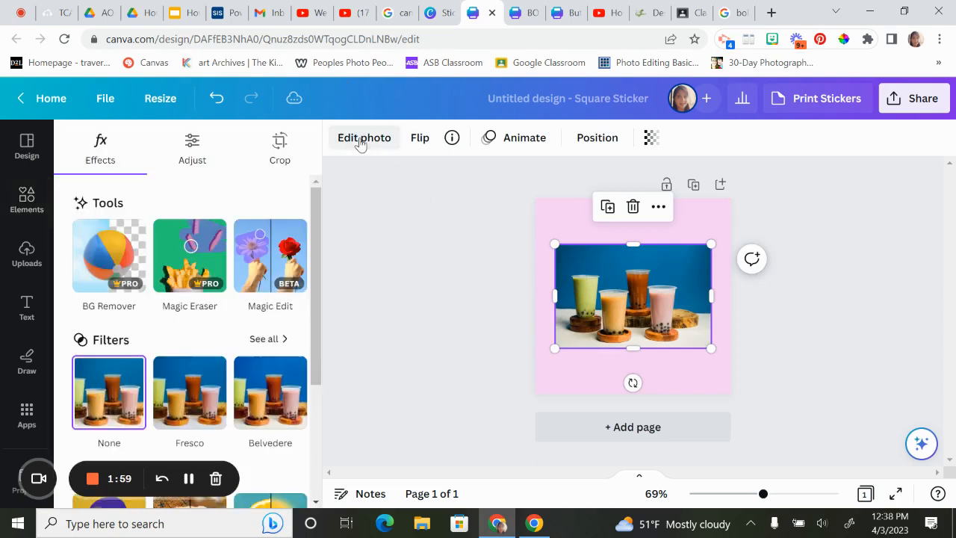
{"action": "left_click", "coordinate": [123, 248]}
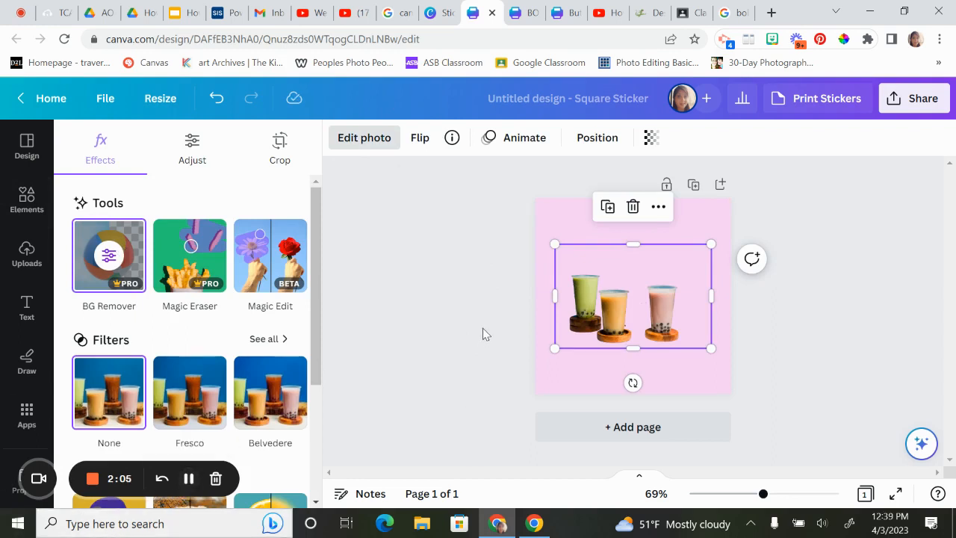
Enlarge and shift the cut-out boba cups photo on the sticker, and delete it.
{"action": "left_click_drag", "start_coordinate": [555, 243], "coordinate": [535, 230]}
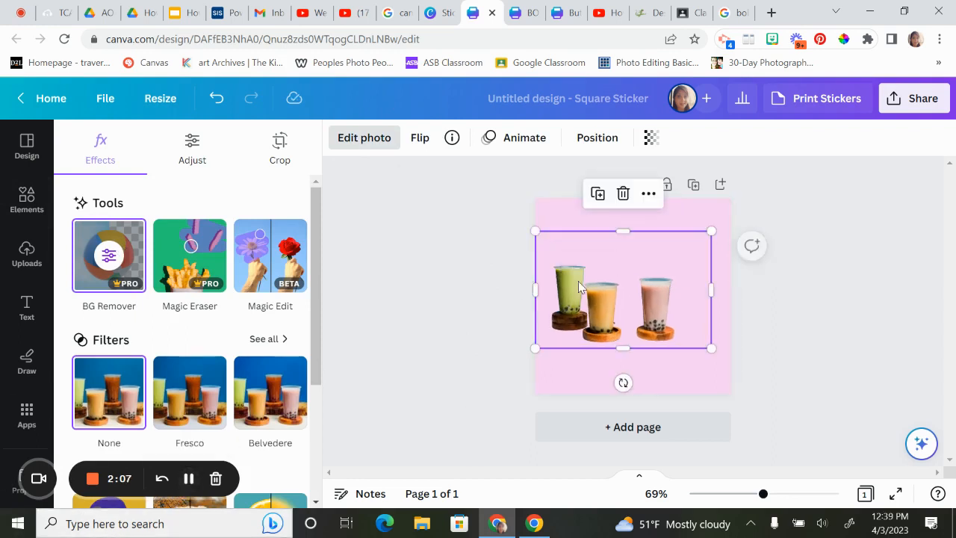
{"action": "left_click_drag", "start_coordinate": [580, 287], "coordinate": [613, 293]}
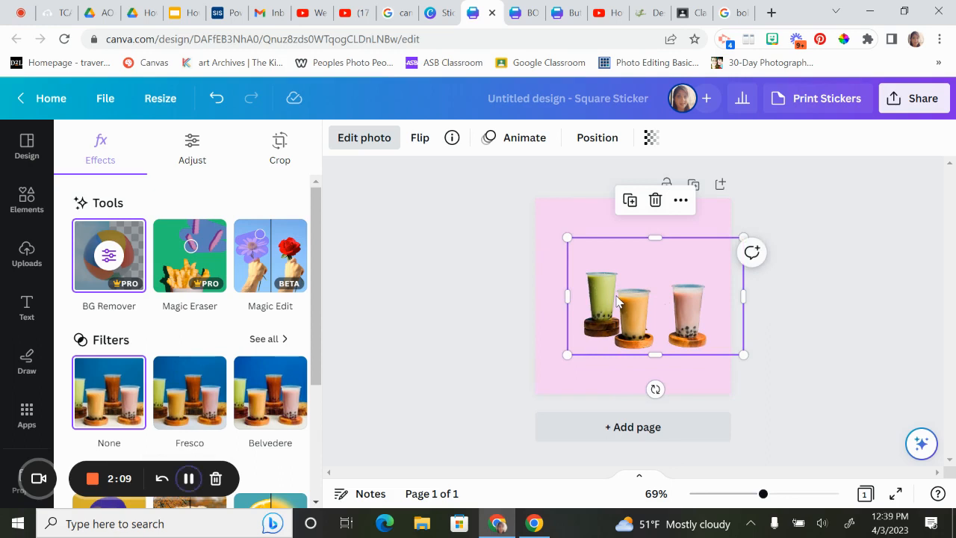
{"action": "key", "text": "Delete"}
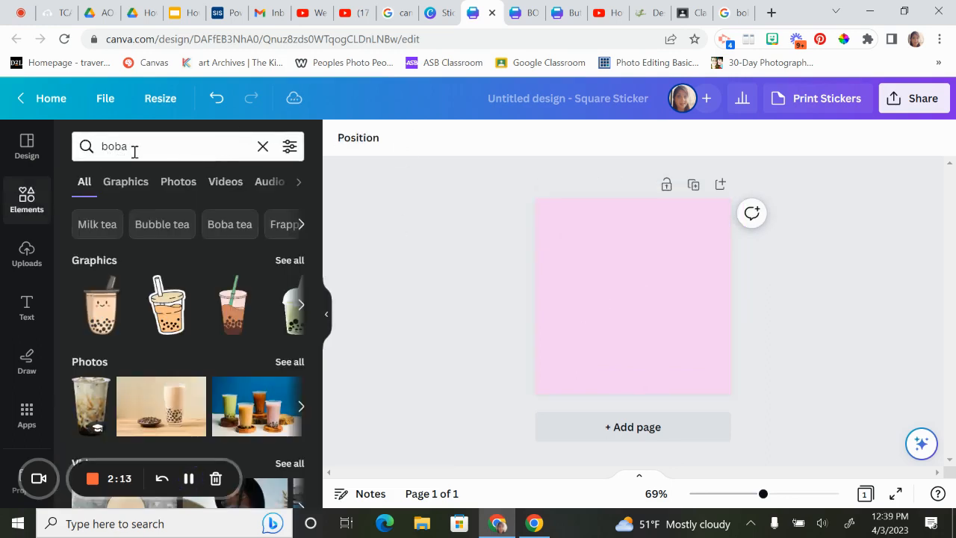
Limit the boba results to graphics and add the boba cup with the panda-face lid to the sticker.
{"action": "left_click", "coordinate": [125, 184]}
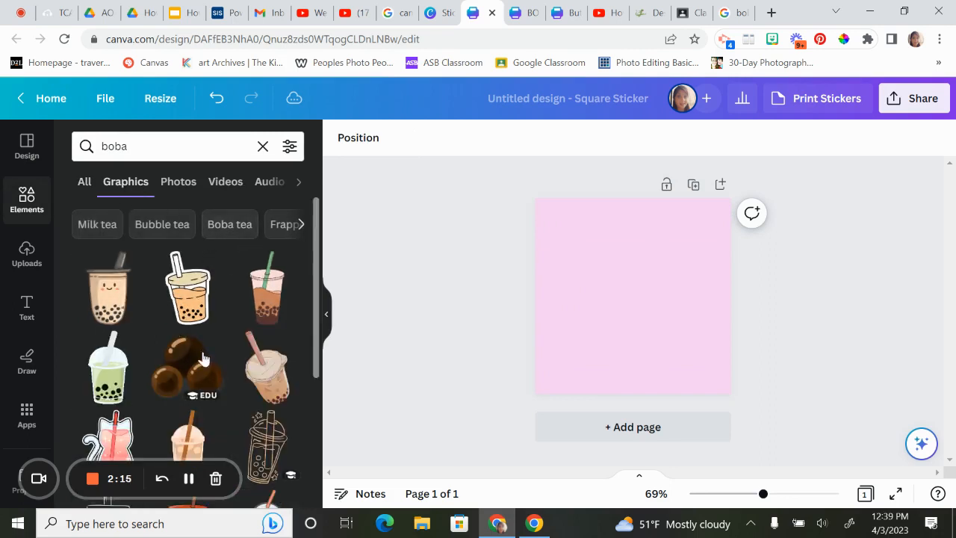
{"action": "scroll", "coordinate": [198, 336], "scroll_direction": "down", "scroll_amount": 2}
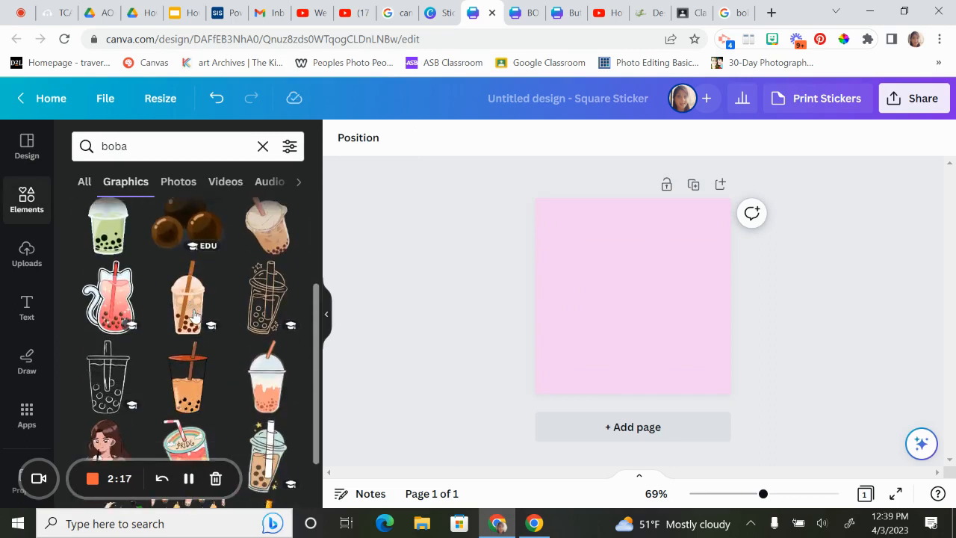
{"action": "scroll", "coordinate": [194, 312], "scroll_direction": "down", "scroll_amount": 5}
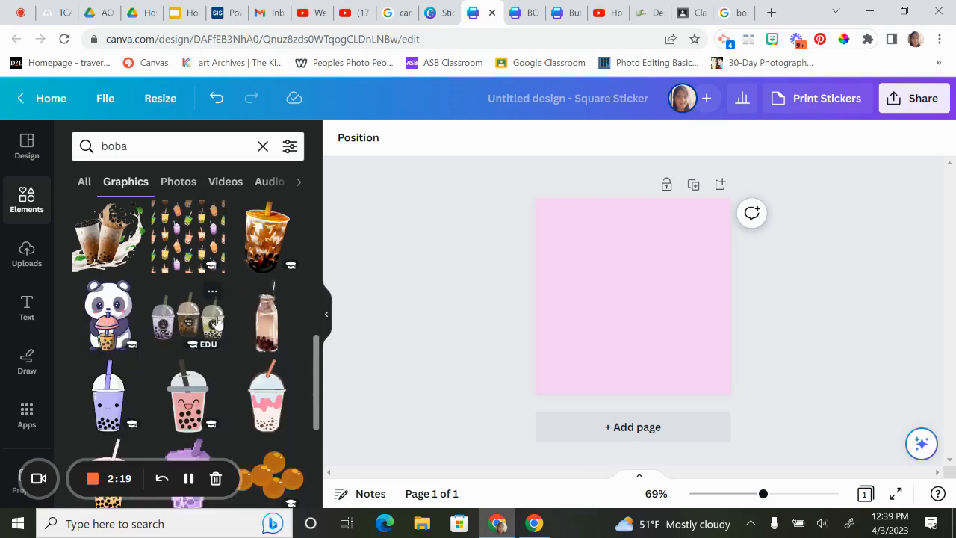
{"action": "scroll", "coordinate": [148, 317], "scroll_direction": "down", "scroll_amount": 4}
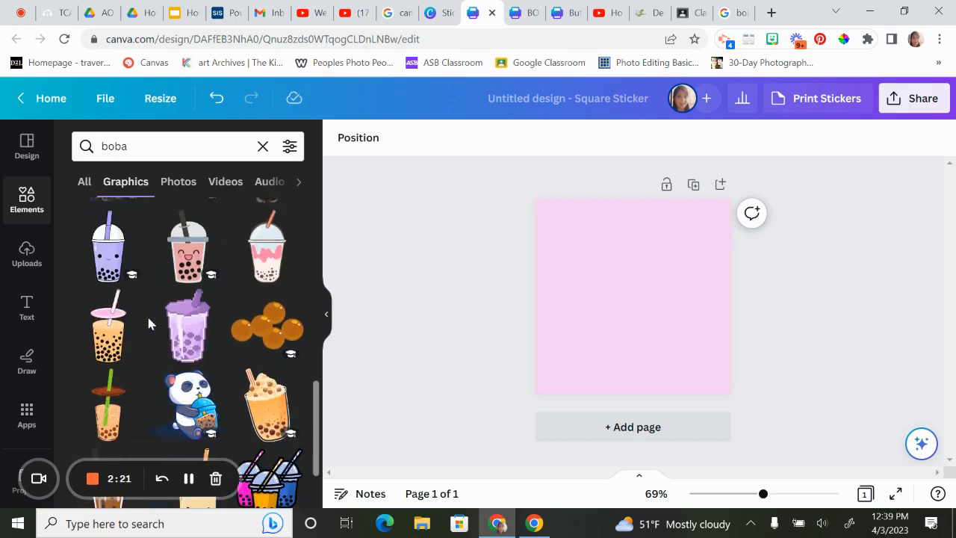
{"action": "scroll", "coordinate": [148, 323], "scroll_direction": "down", "scroll_amount": 5}
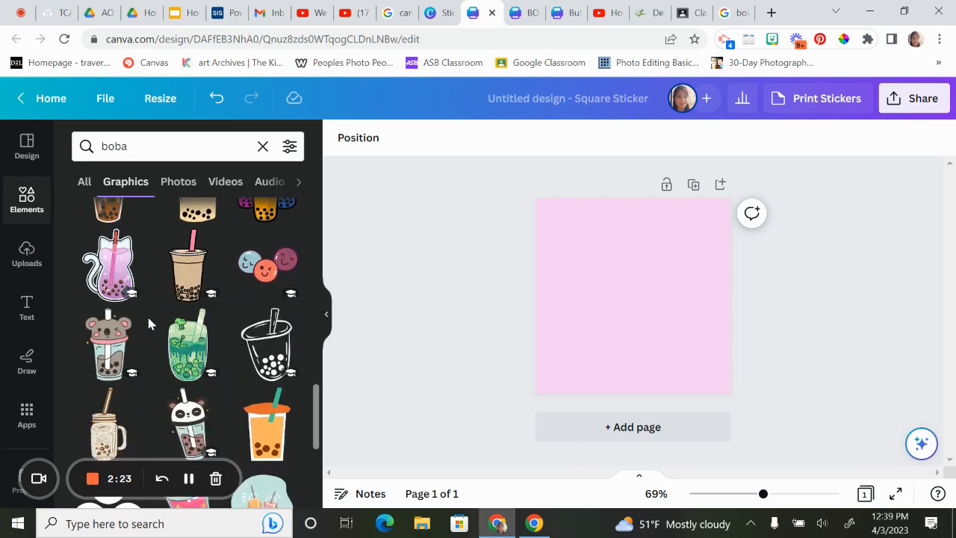
{"action": "scroll", "coordinate": [147, 323], "scroll_direction": "down", "scroll_amount": 2}
{"action": "left_click", "coordinate": [188, 350]}
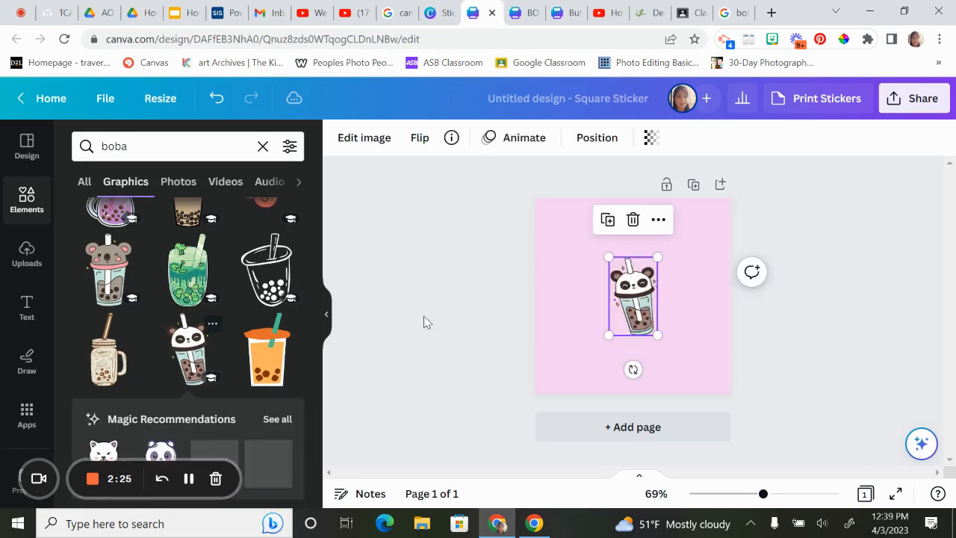
Enlarge the panda boba cup proportionally until it spans nearly the full height of the sticker.
{"action": "left_click_drag", "start_coordinate": [606, 336], "coordinate": [584, 374]}
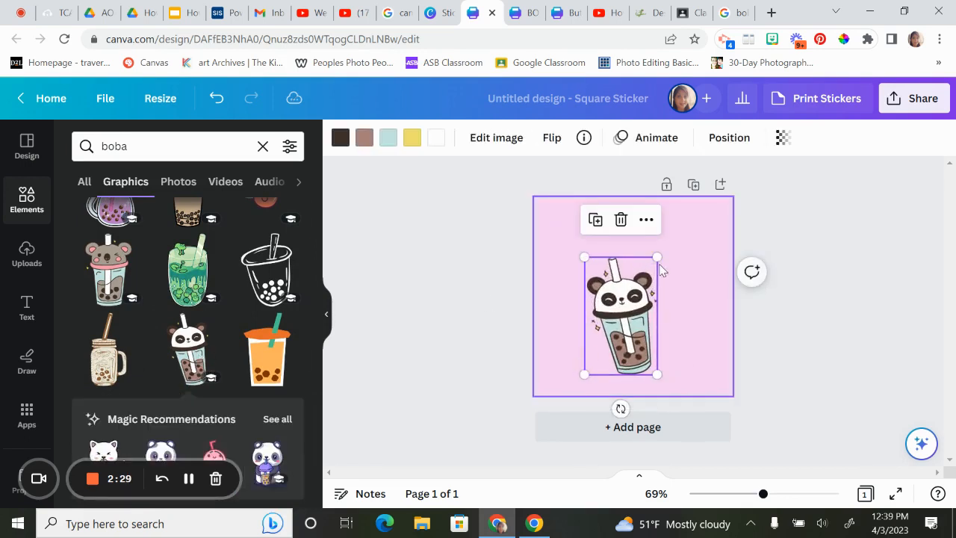
{"action": "left_click_drag", "start_coordinate": [656, 258], "coordinate": [696, 213]}
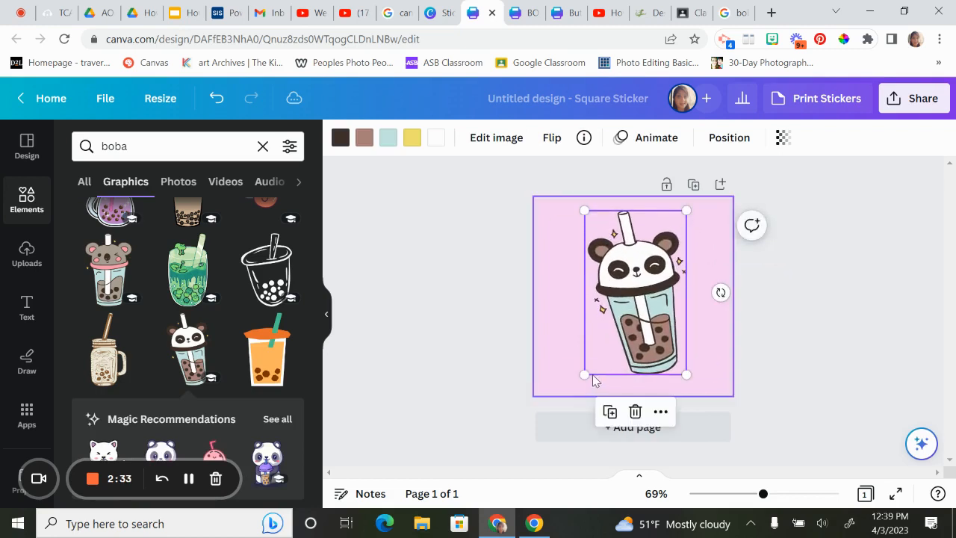
{"action": "left_click_drag", "start_coordinate": [584, 374], "coordinate": [572, 394]}
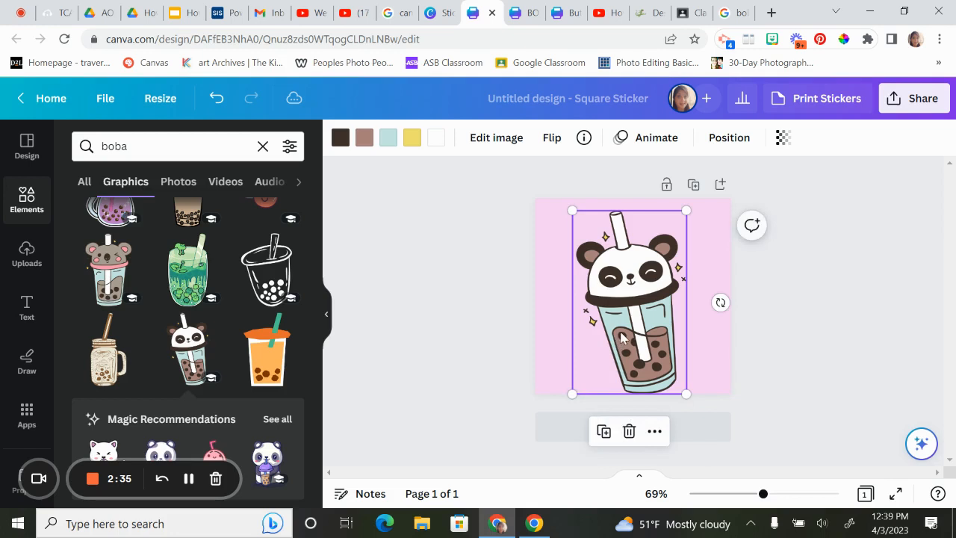
Center the panda boba cup horizontally and vertically on the sticker.
{"action": "left_click_drag", "start_coordinate": [618, 332], "coordinate": [622, 326]}
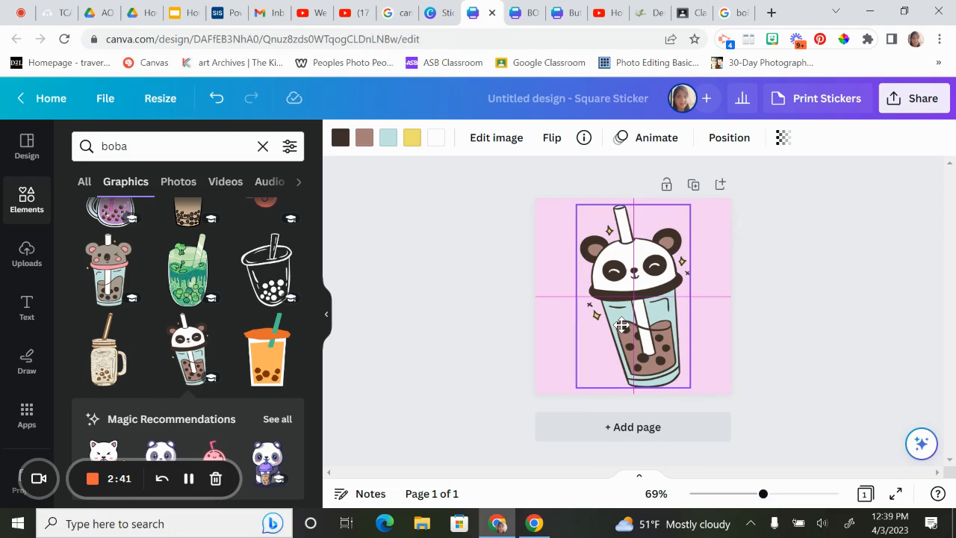
{"action": "left_click_drag", "start_coordinate": [623, 326], "coordinate": [623, 327]}
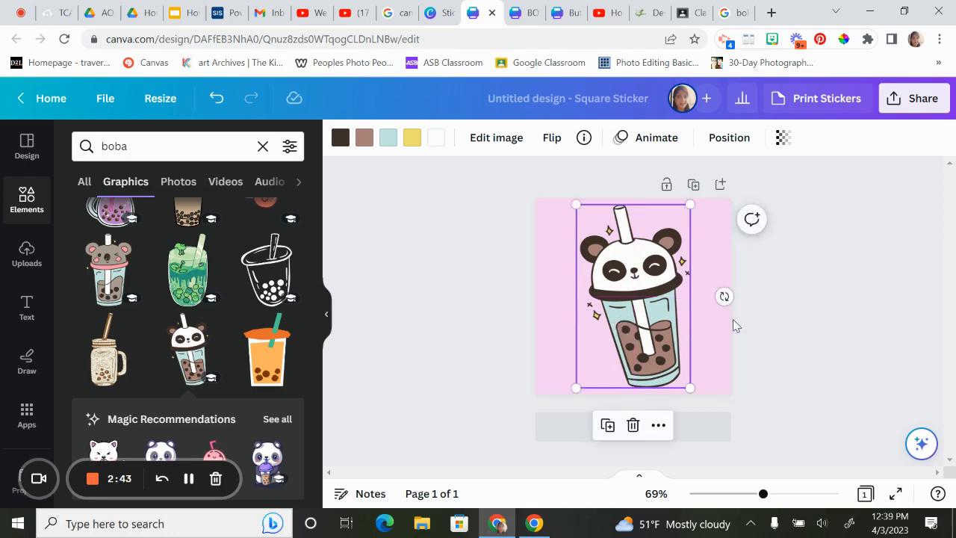
{"action": "left_click", "coordinate": [766, 317]}
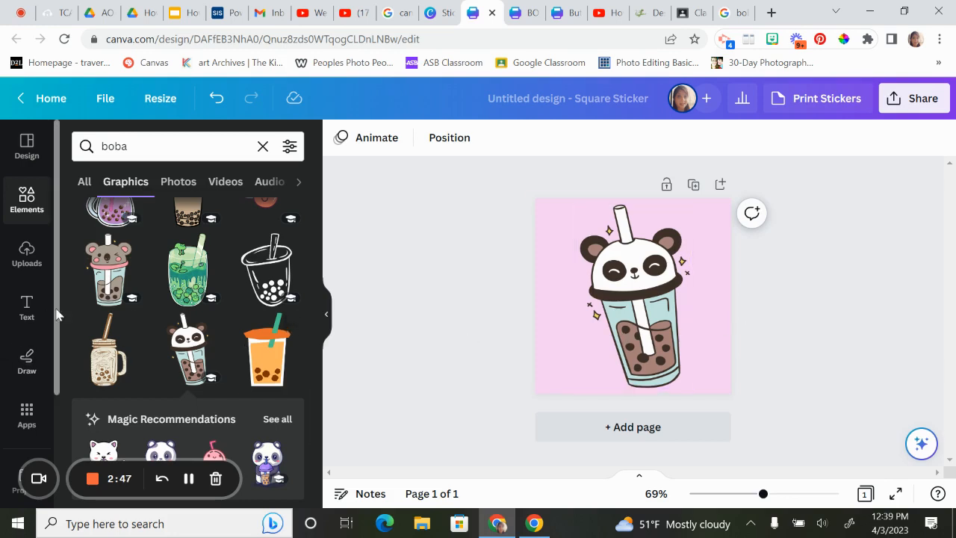
{"action": "left_click", "coordinate": [28, 311]}
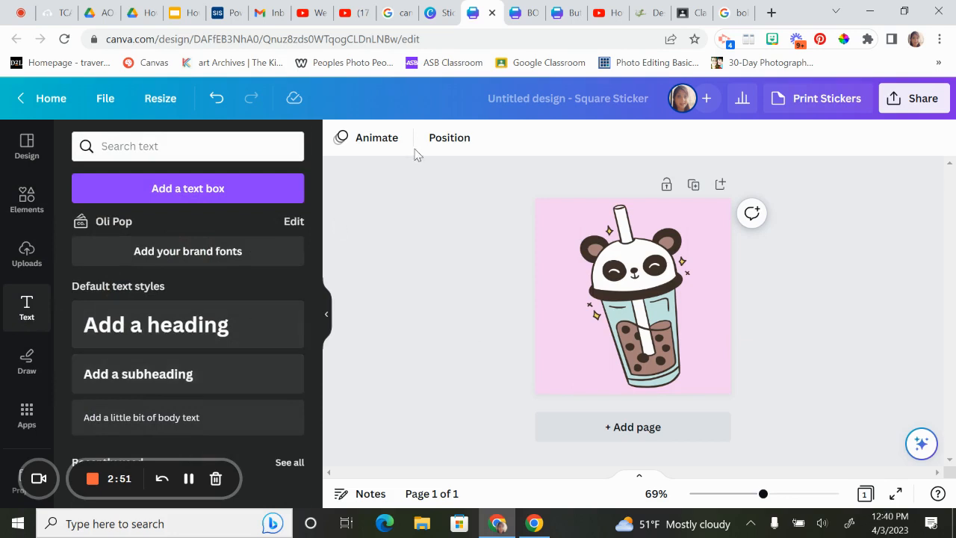
{"action": "scroll", "coordinate": [180, 371], "scroll_direction": "down", "scroll_amount": 1}
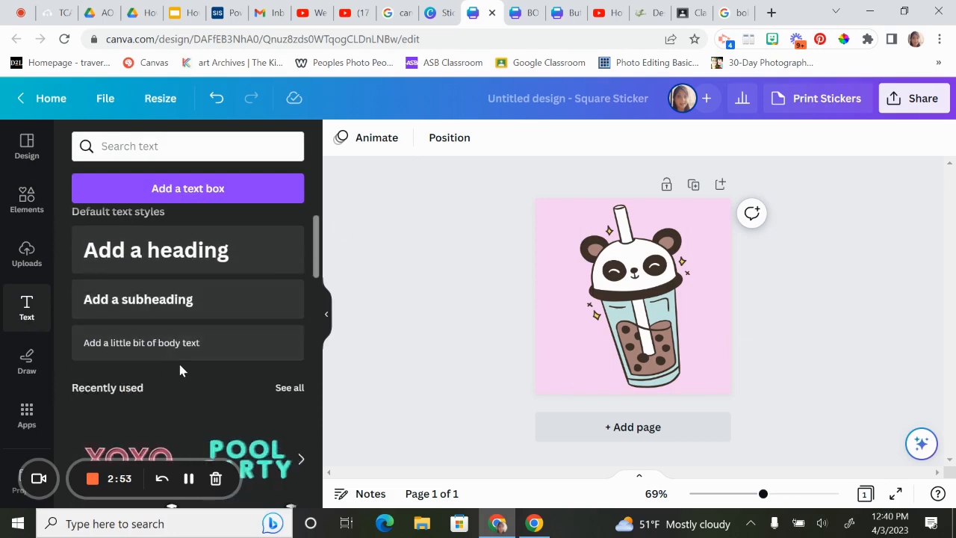
{"action": "left_click", "coordinate": [183, 259]}
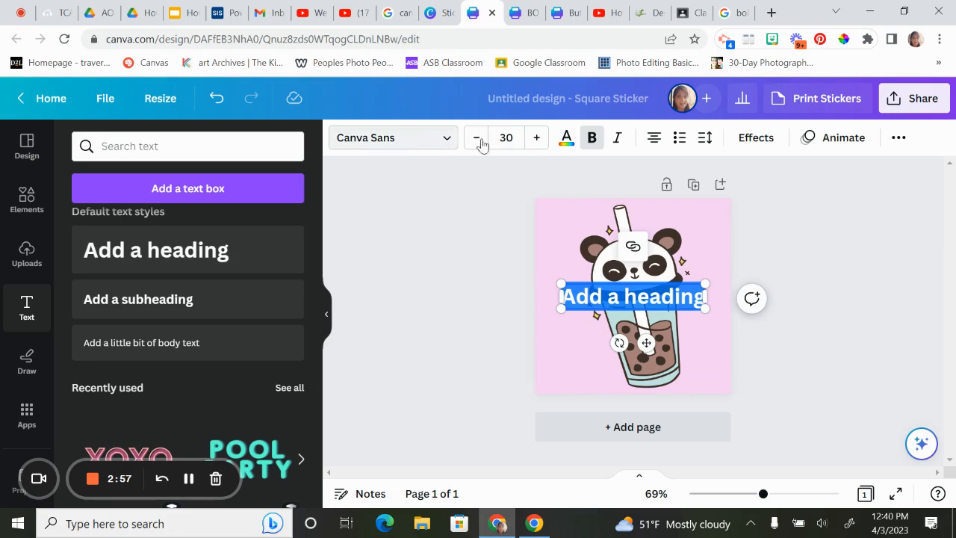
{"action": "key", "text": "BackSpace"}
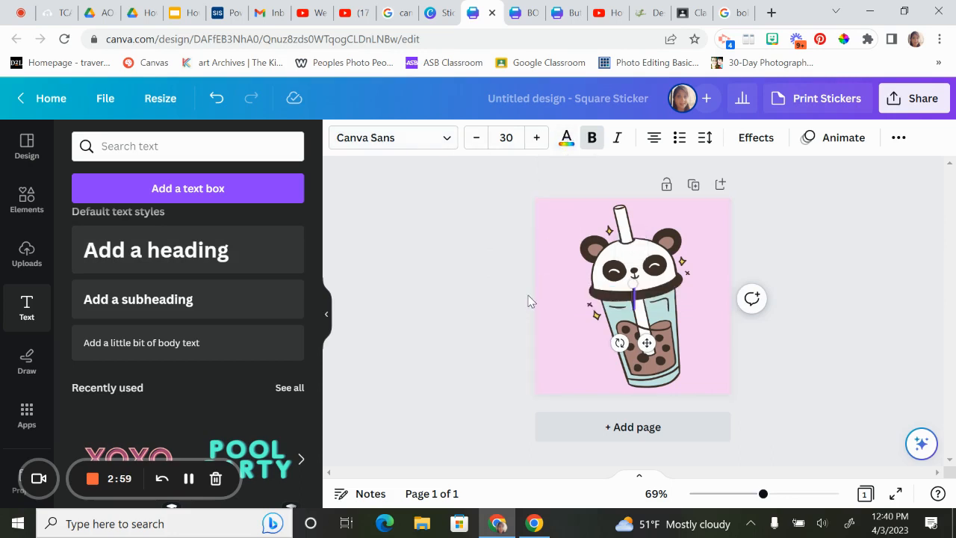
Add the recently used pink XOXO text style to the sticker and replace its wording with "BOBA!".
{"action": "scroll", "coordinate": [214, 377], "scroll_direction": "down", "scroll_amount": 1}
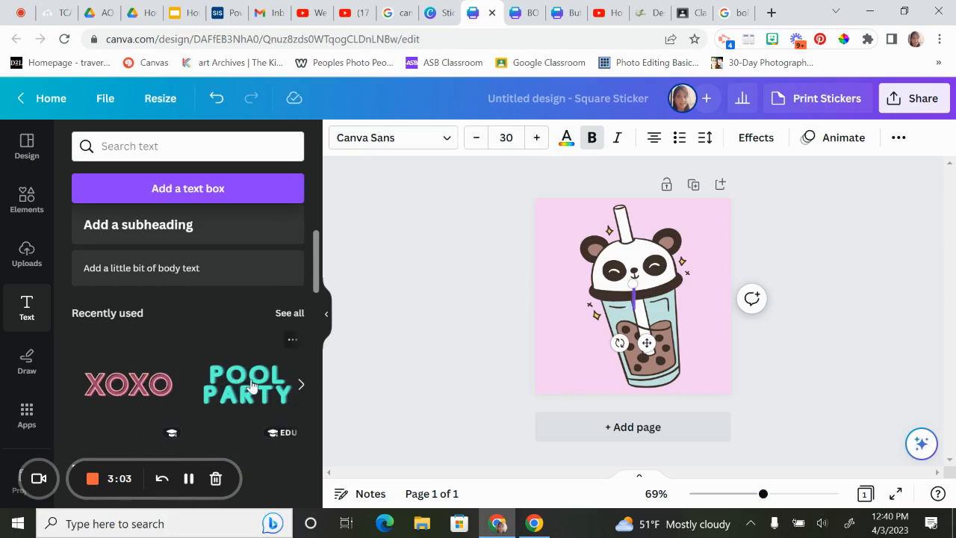
{"action": "left_click", "coordinate": [141, 395]}
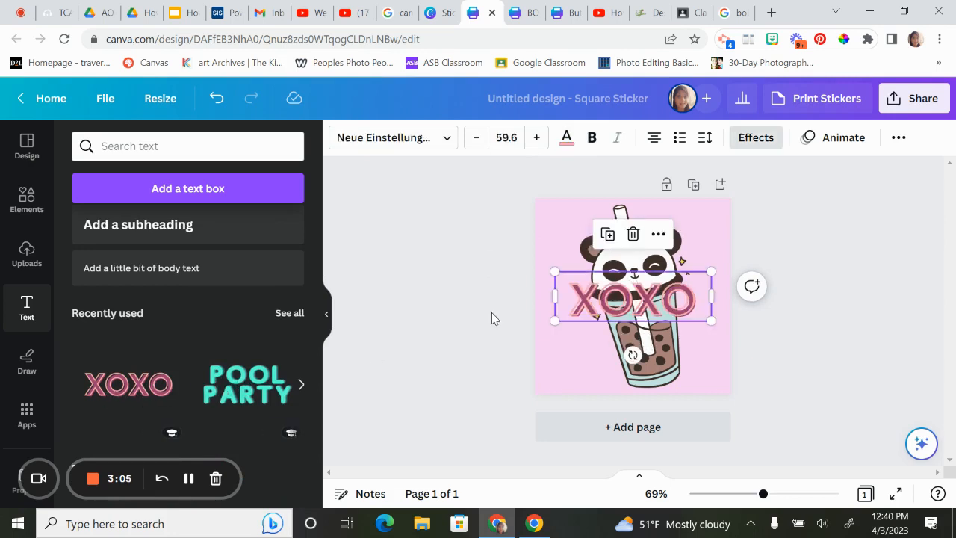
{"action": "double_click", "coordinate": [614, 303]}
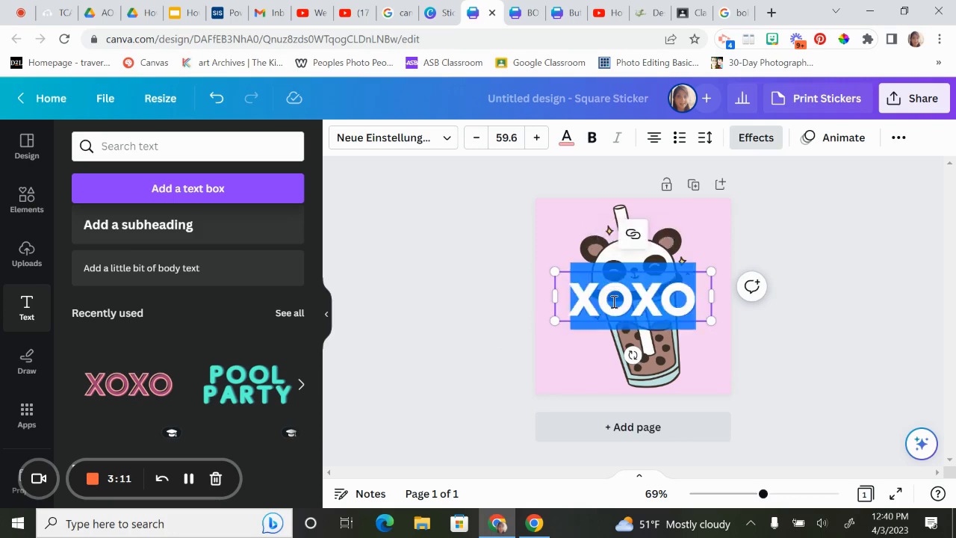
{"action": "type", "text": "BOBA"}
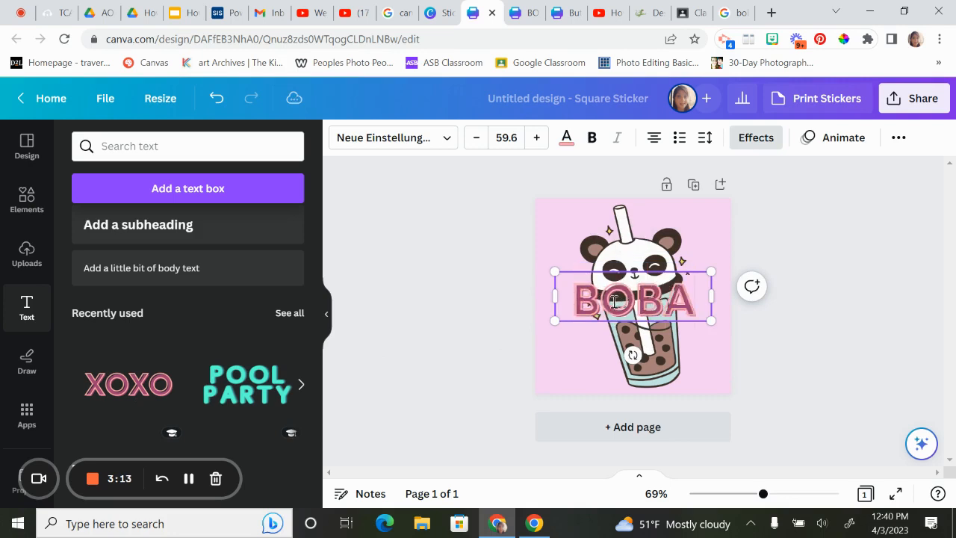
{"action": "type", "text": "!"}
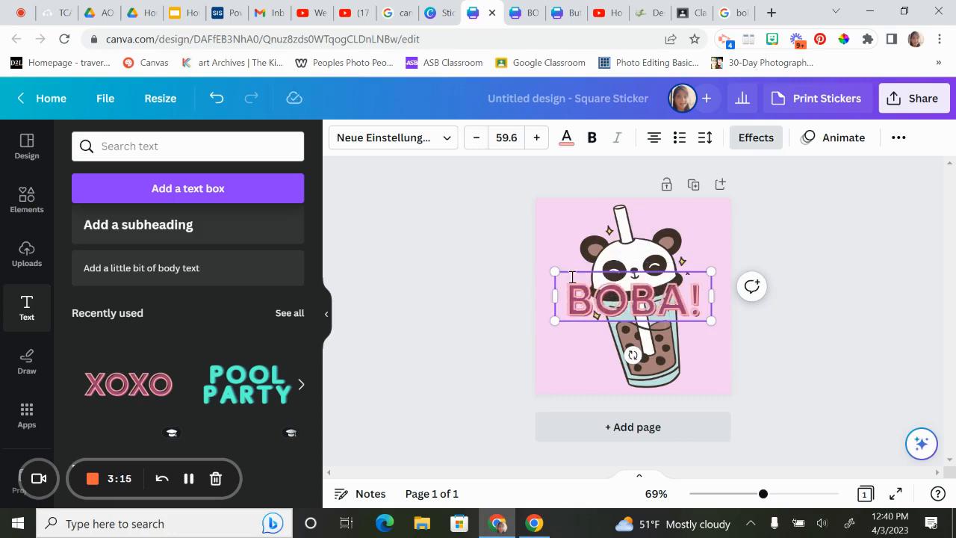
Enlarge the BOBA! text to the sticker's full width, font size 74.5, and move it up against the sticker's upper edge.
{"action": "left_click_drag", "start_coordinate": [553, 272], "coordinate": [535, 266]}
{"action": "left_click_drag", "start_coordinate": [713, 266], "coordinate": [730, 261]}
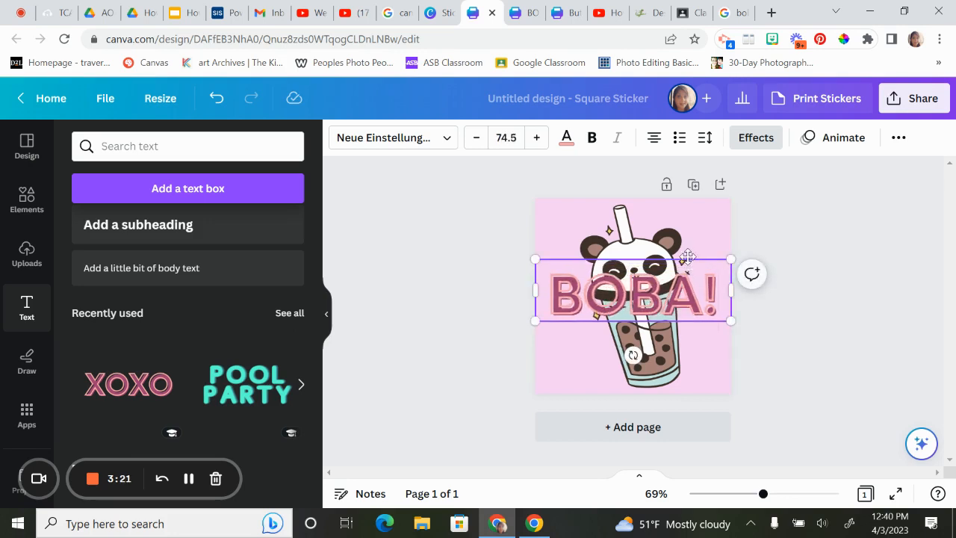
{"action": "left_click_drag", "start_coordinate": [687, 256], "coordinate": [690, 190]}
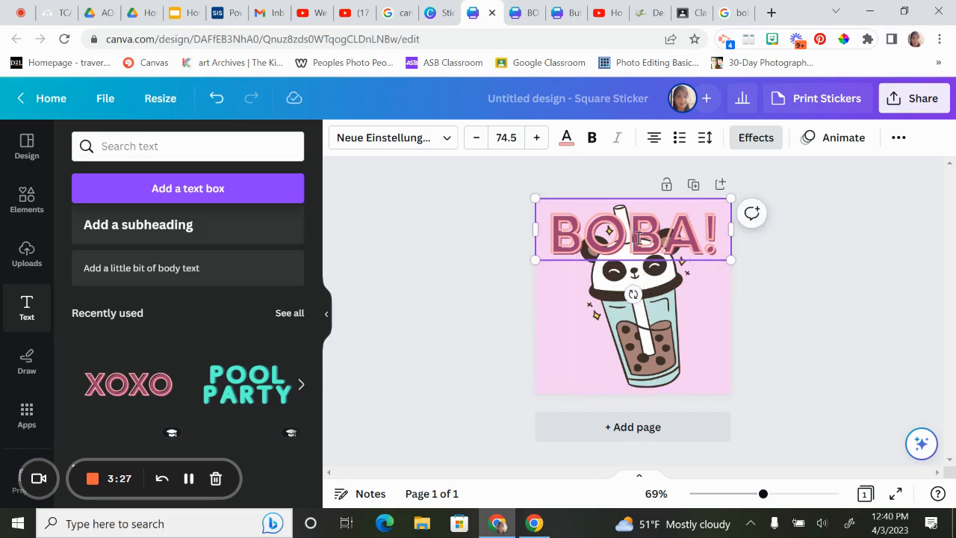
Recolor the entire BOBA! text with the teal from the Oli Pop color palette.
{"action": "left_click", "coordinate": [567, 138]}
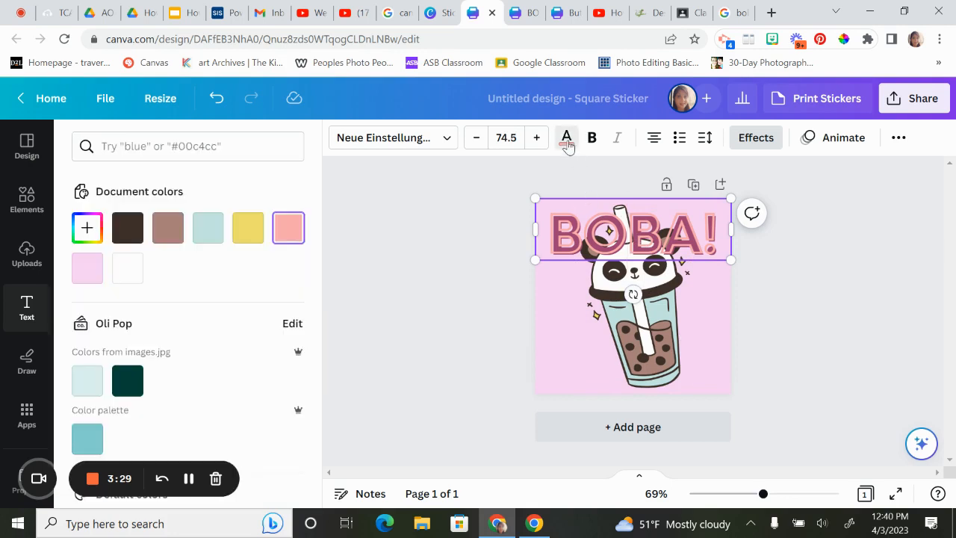
{"action": "scroll", "coordinate": [158, 368], "scroll_direction": "down", "scroll_amount": 2}
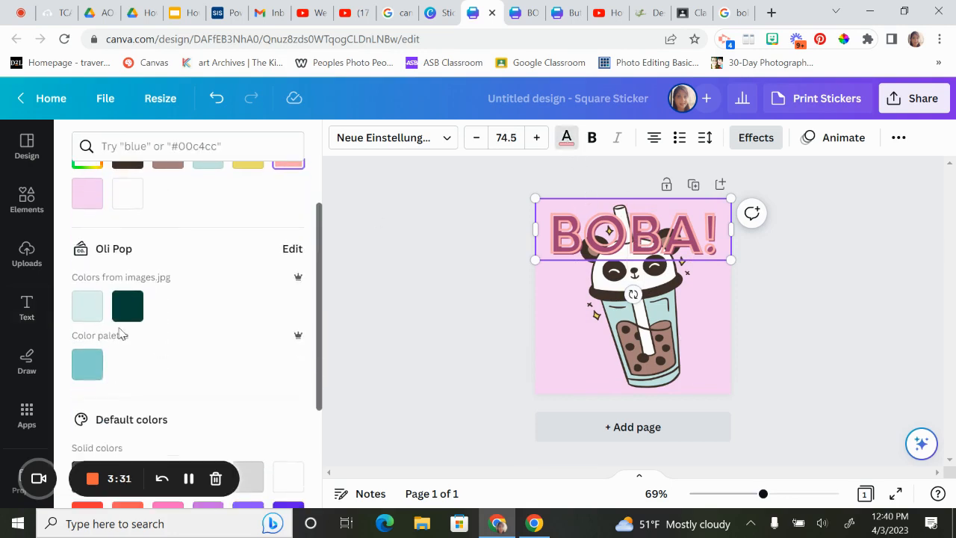
{"action": "left_click", "coordinate": [87, 366]}
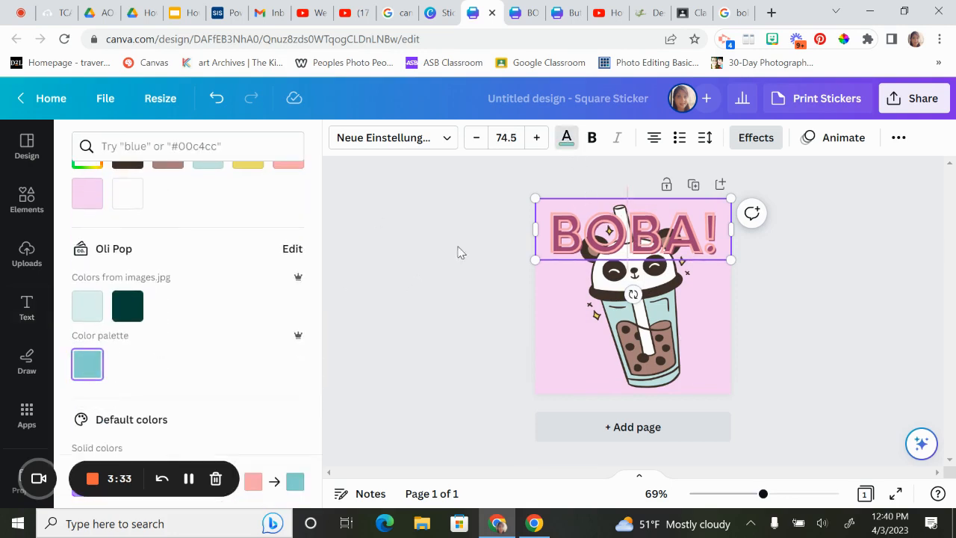
{"action": "left_click", "coordinate": [604, 227]}
{"action": "double_click", "coordinate": [618, 228]}
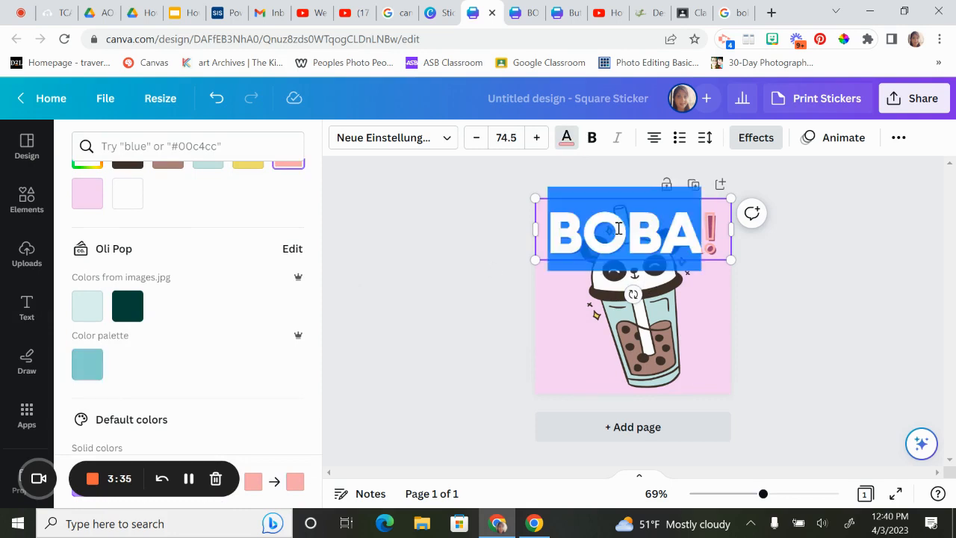
{"action": "left_click", "coordinate": [619, 228]}
{"action": "left_click", "coordinate": [90, 364]}
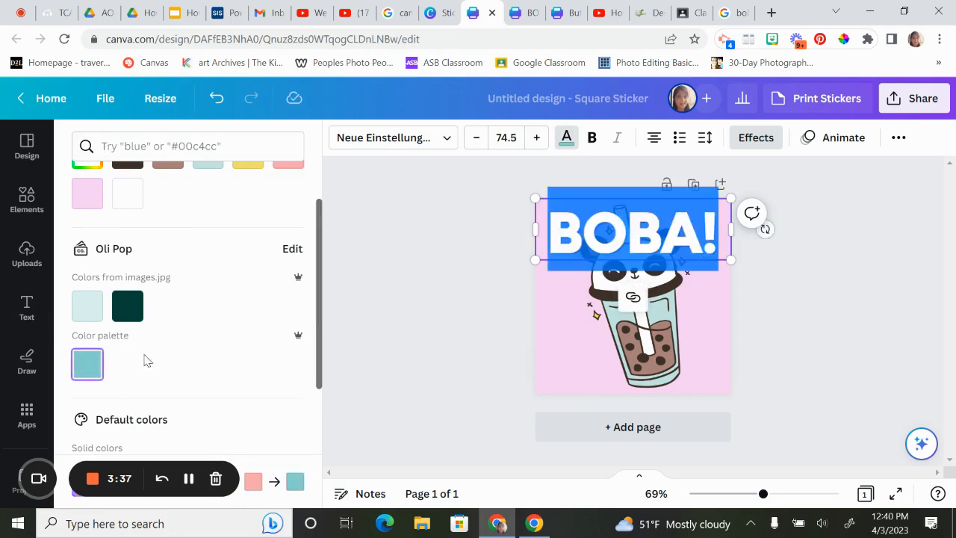
{"action": "left_click", "coordinate": [434, 208]}
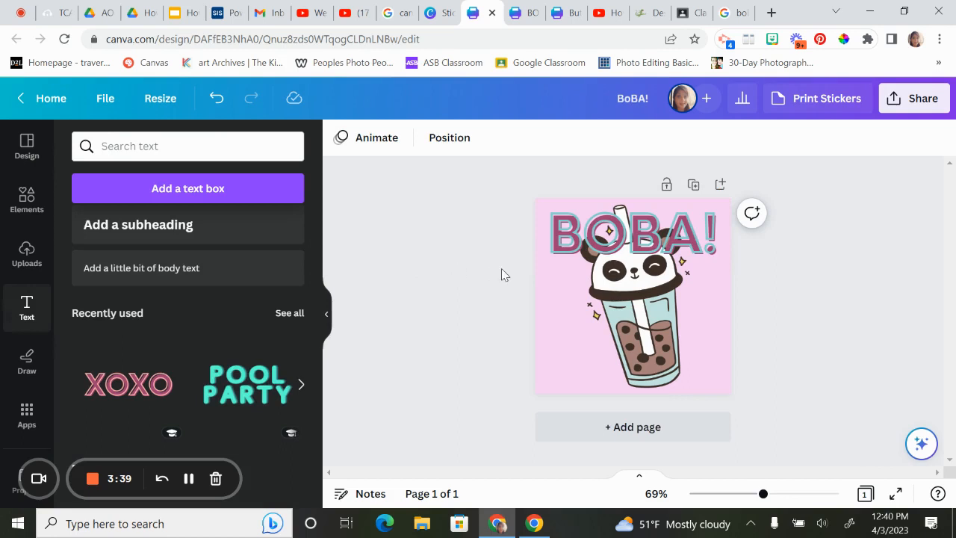
Copy the BOBA! text and paste it twice, stacking the two copies evenly beneath the original in one column.
{"action": "right_click", "coordinate": [610, 234]}
{"action": "left_click", "coordinate": [681, 193]}
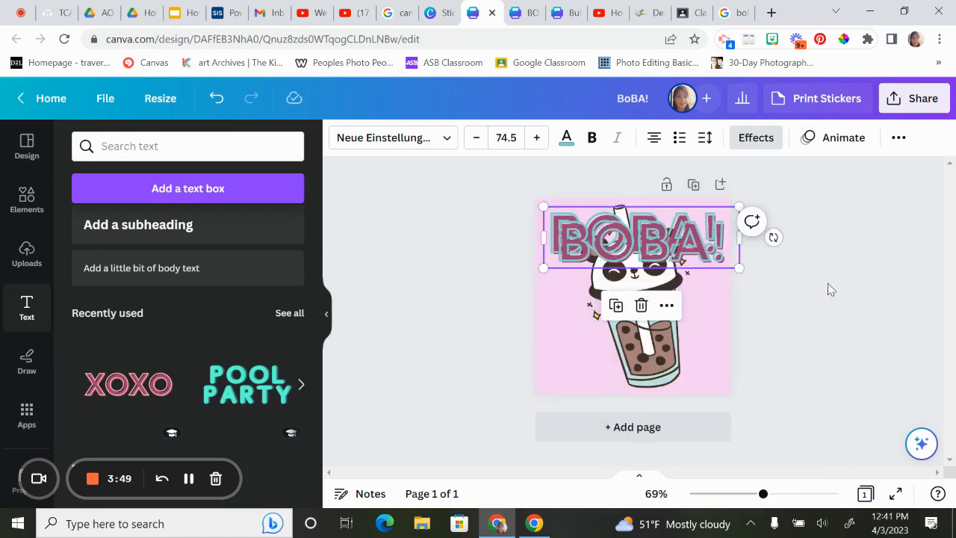
{"action": "key", "text": "ctrl+v"}
{"action": "mouse_move", "coordinate": [695, 265]}
{"action": "left_mouse_down"}
{"action": "mouse_move", "coordinate": [695, 288]}
{"action": "mouse_move", "coordinate": [695, 278]}
{"action": "left_mouse_up"}
{"action": "key", "text": "ctrl+v"}
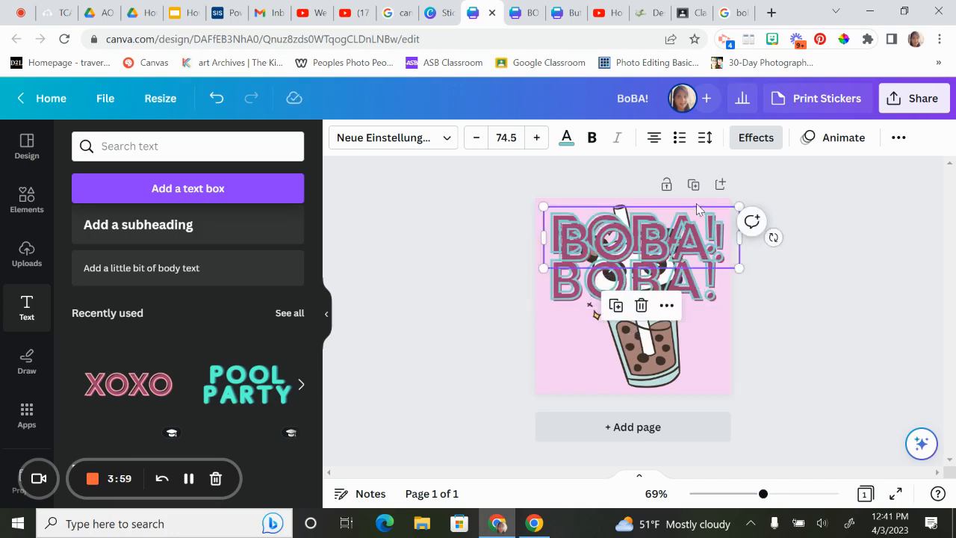
{"action": "left_click_drag", "start_coordinate": [661, 231], "coordinate": [655, 316]}
{"action": "left_click_drag", "start_coordinate": [656, 312], "coordinate": [654, 308]}
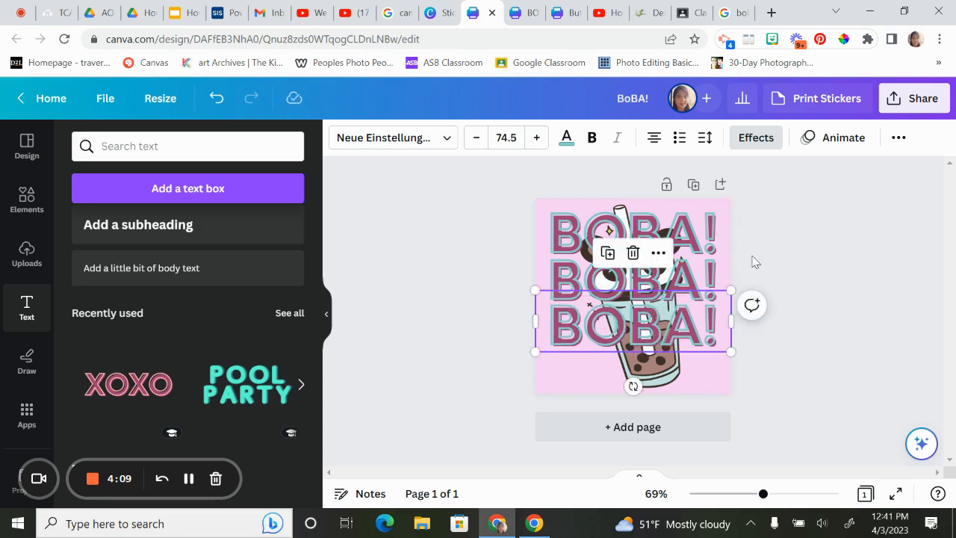
Select all three BOBA! text lines and group them.
{"action": "right_click", "coordinate": [680, 317]}
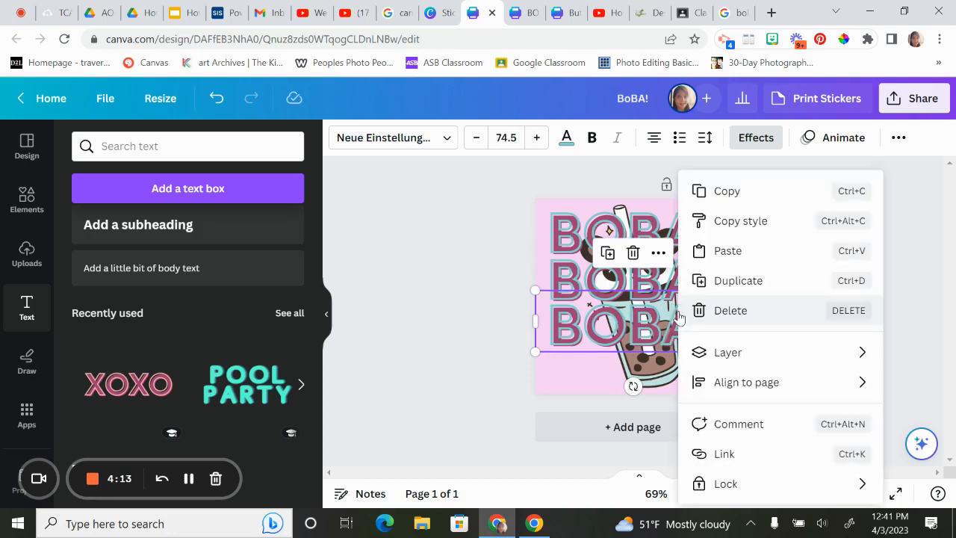
{"action": "left_click", "coordinate": [569, 234]}
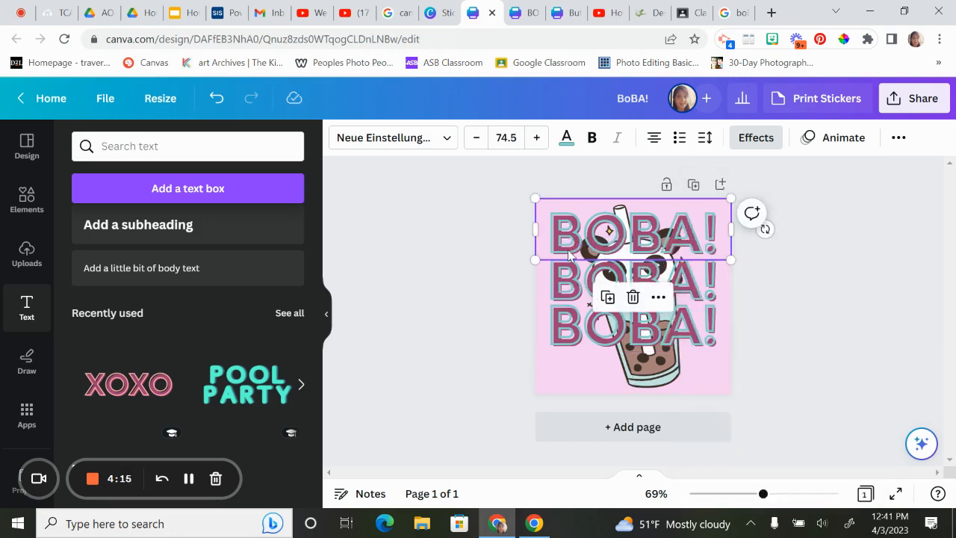
{"action": "left_click", "coordinate": [569, 291]}
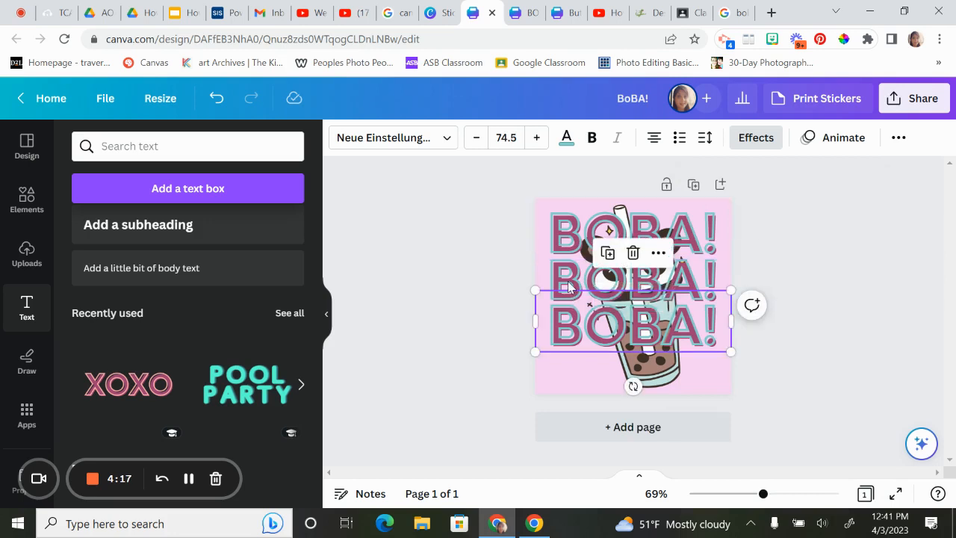
{"action": "left_click", "coordinate": [563, 247]}
{"action": "left_click", "coordinate": [564, 240]}
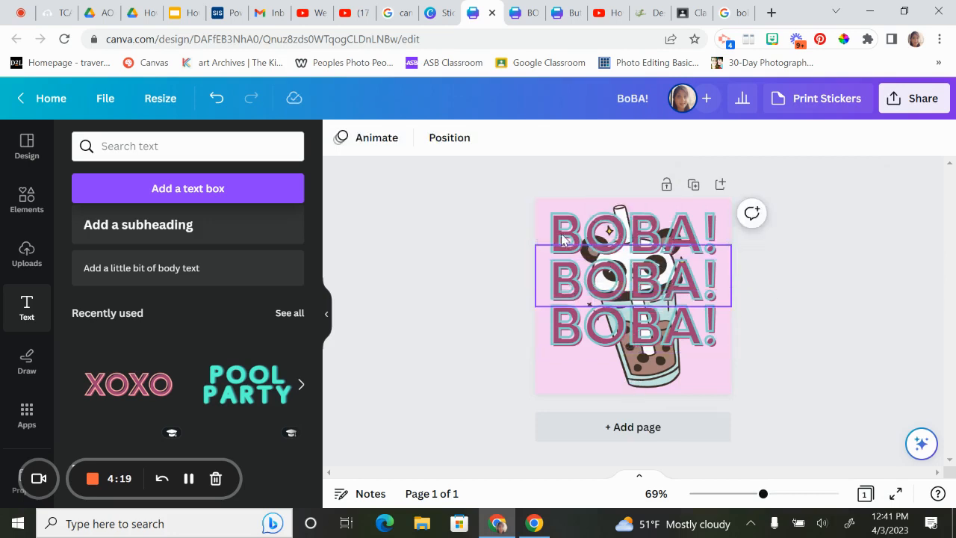
{"action": "left_click", "coordinate": [565, 239]}
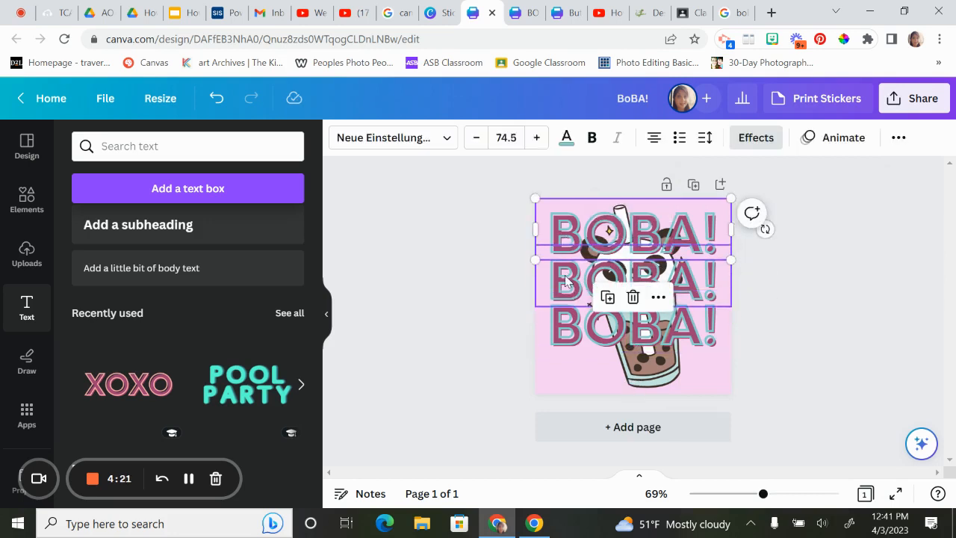
{"action": "left_click", "coordinate": [568, 311]}
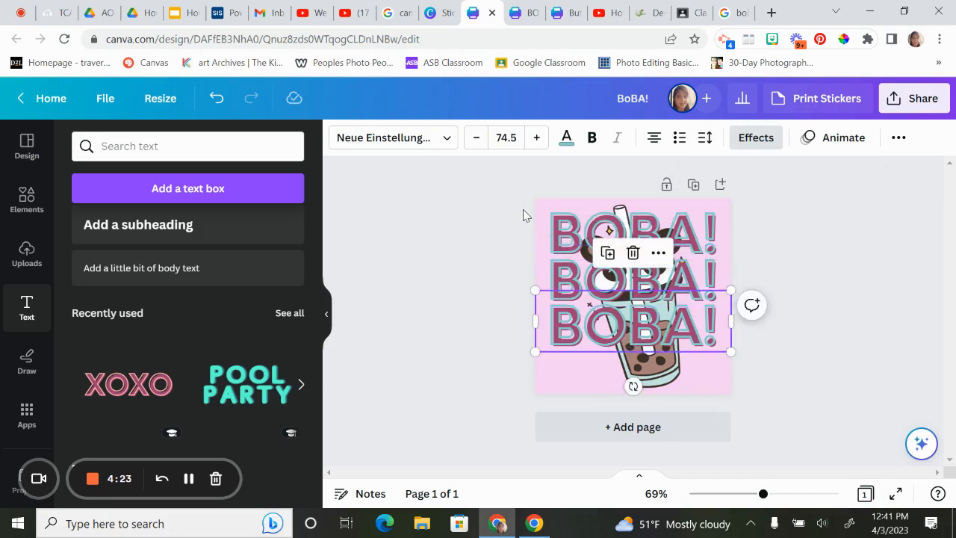
{"action": "left_click", "coordinate": [549, 217]}
{"action": "left_click", "coordinate": [574, 228]}
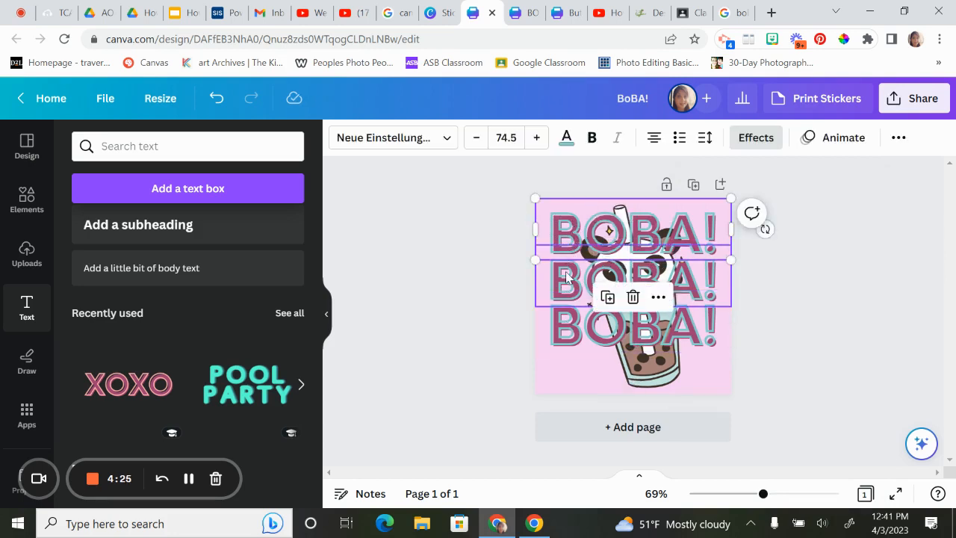
{"action": "left_click", "coordinate": [568, 276], "text": "shift"}
{"action": "left_click", "coordinate": [684, 329], "text": "shift"}
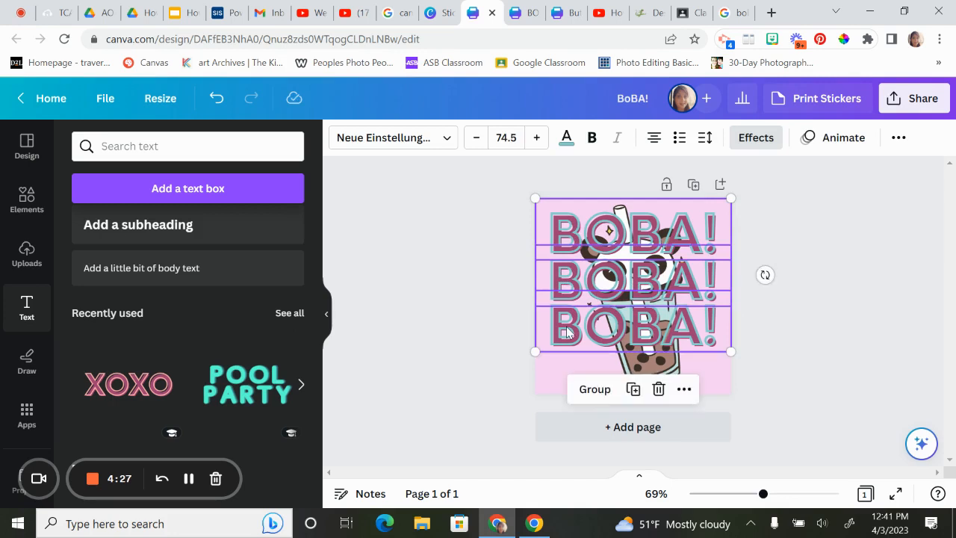
{"action": "left_click", "coordinate": [590, 395]}
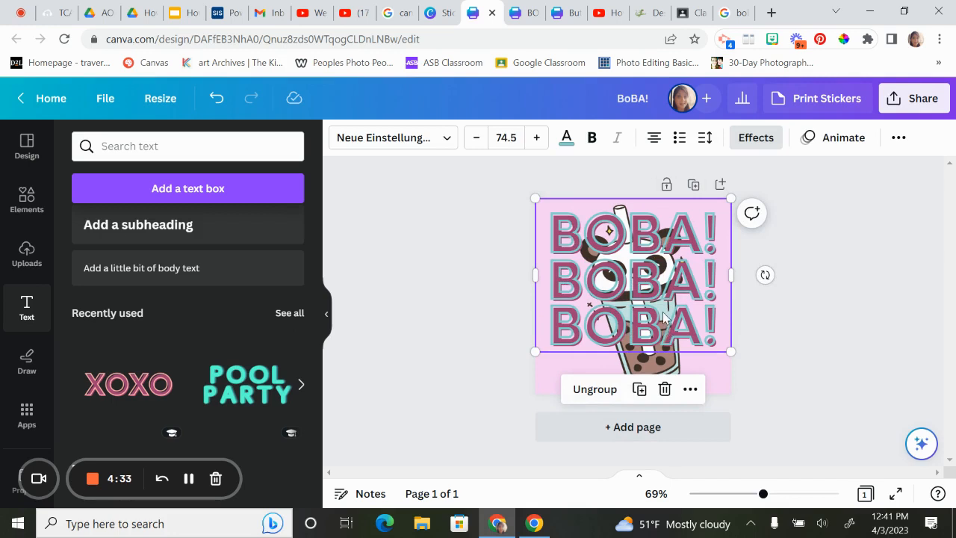
Move the grouped BOBA! text down until it is vertically centered on the sticker.
{"action": "left_click_drag", "start_coordinate": [664, 317], "coordinate": [667, 340]}
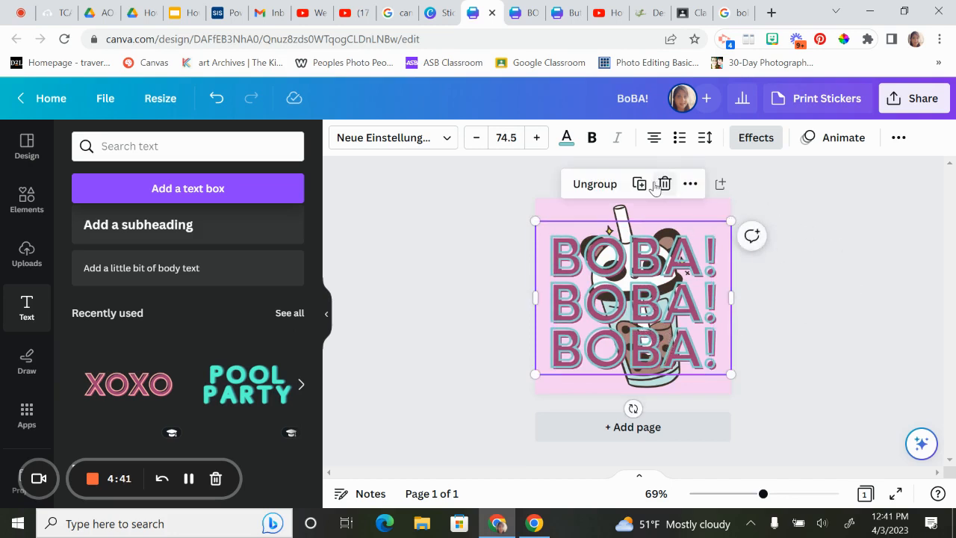
{"action": "left_click", "coordinate": [690, 184]}
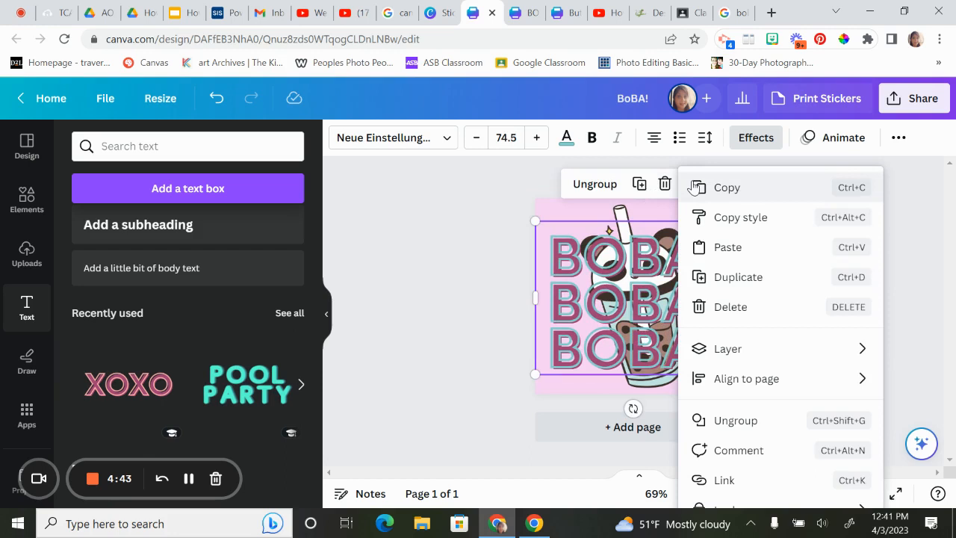
{"action": "left_click", "coordinate": [904, 194]}
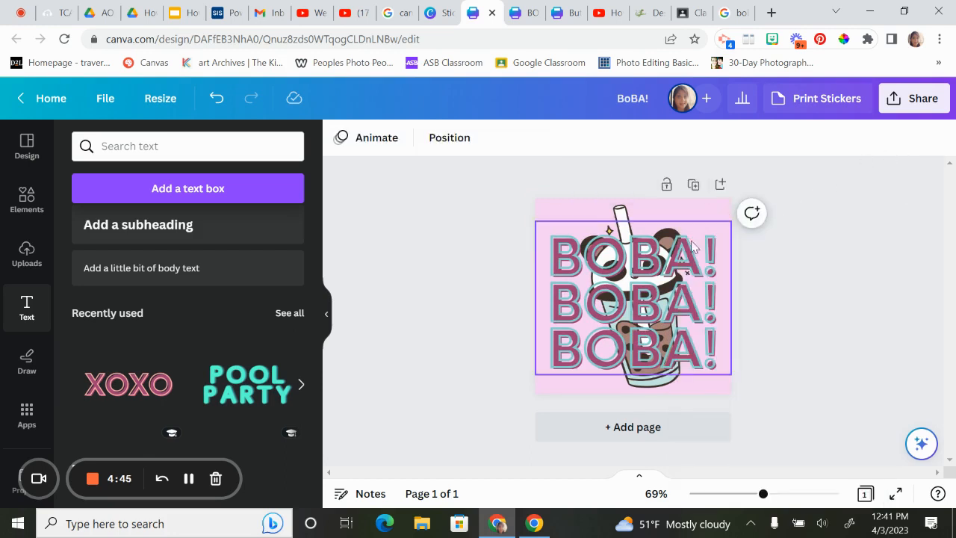
Send the grouped BOBA! text one layer backward, behind the panda boba cup.
{"action": "left_click", "coordinate": [896, 139]}
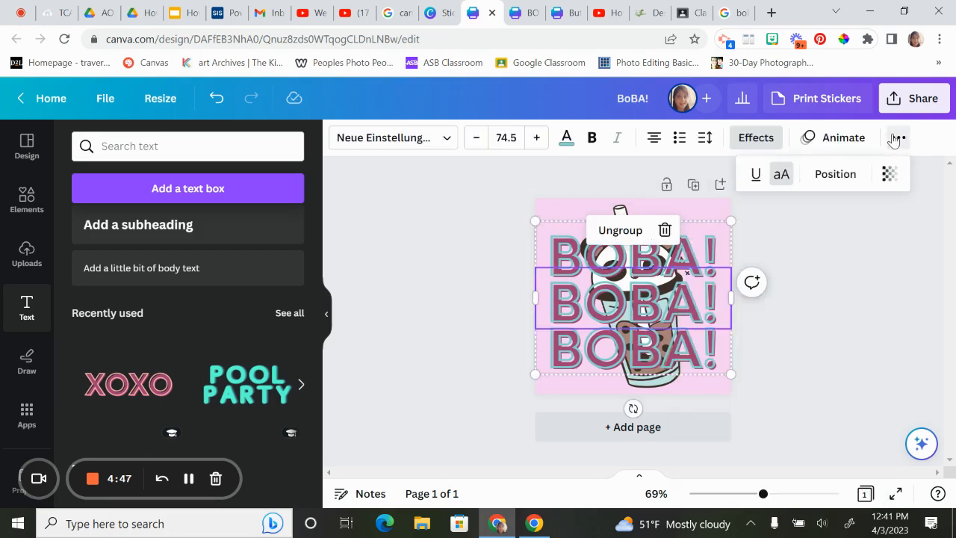
{"action": "left_click", "coordinate": [834, 174]}
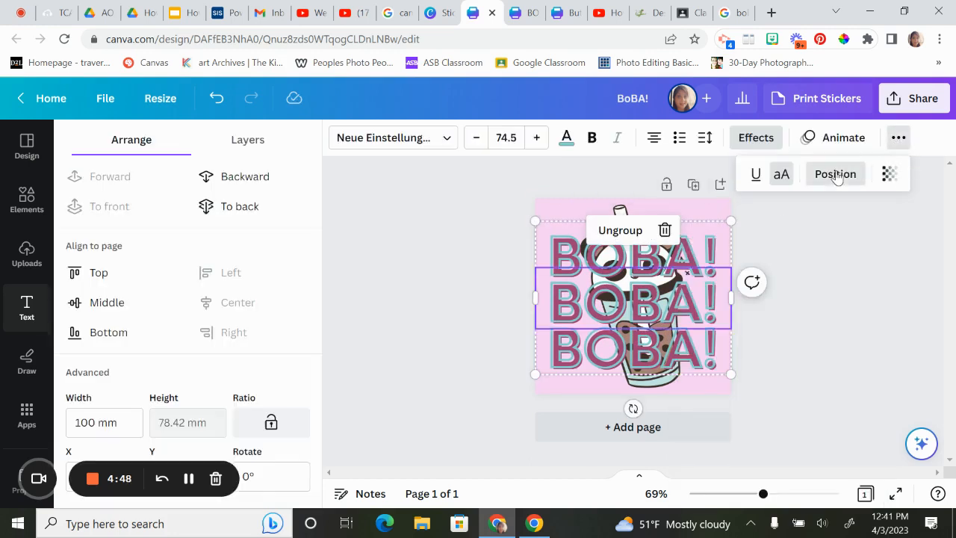
{"action": "left_click", "coordinate": [245, 178]}
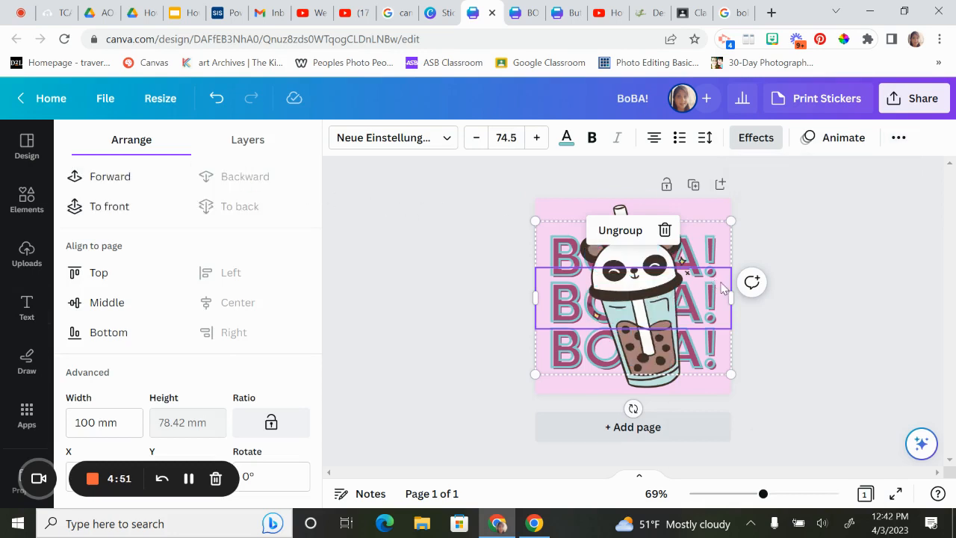
{"action": "left_click", "coordinate": [782, 310]}
{"action": "left_click", "coordinate": [791, 207]}
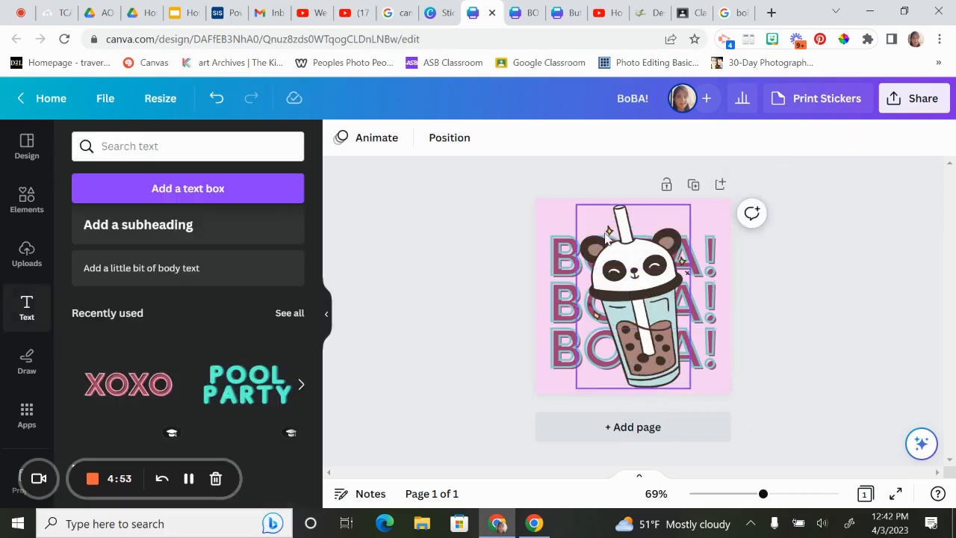
Move the grouped BOBA! text up to the sticker's upper edge and ungroup the three lines.
{"action": "left_click", "coordinate": [546, 288]}
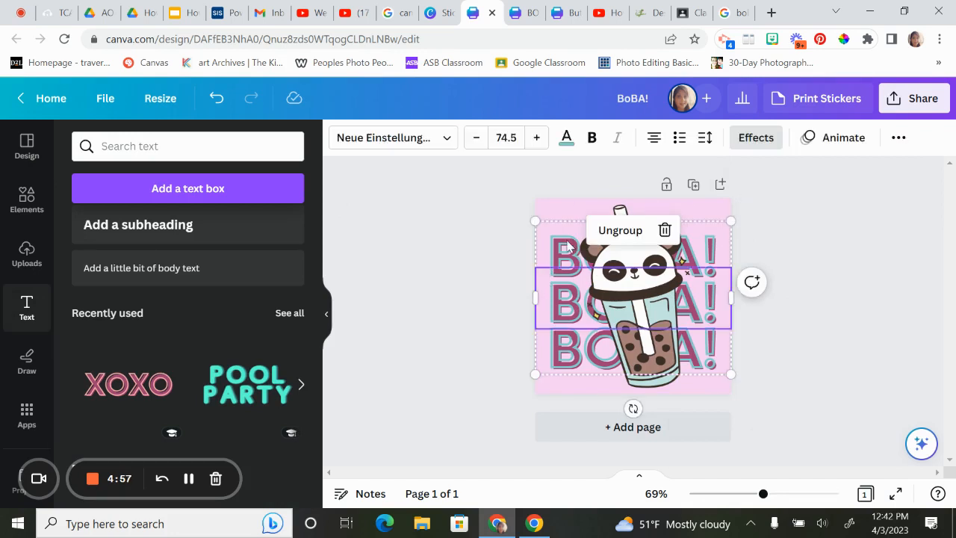
{"action": "left_click_drag", "start_coordinate": [546, 280], "coordinate": [567, 213]}
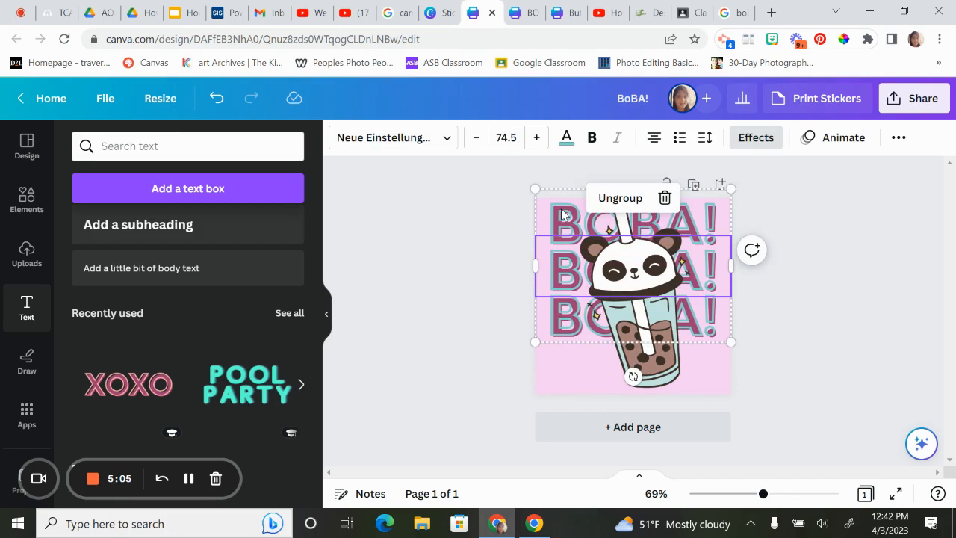
{"action": "left_click", "coordinate": [620, 198]}
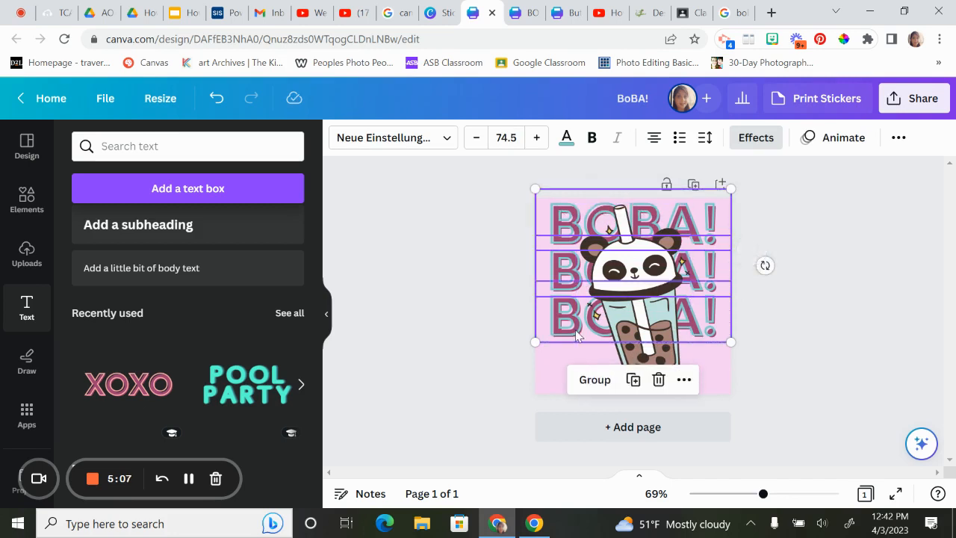
{"action": "left_click", "coordinate": [470, 292]}
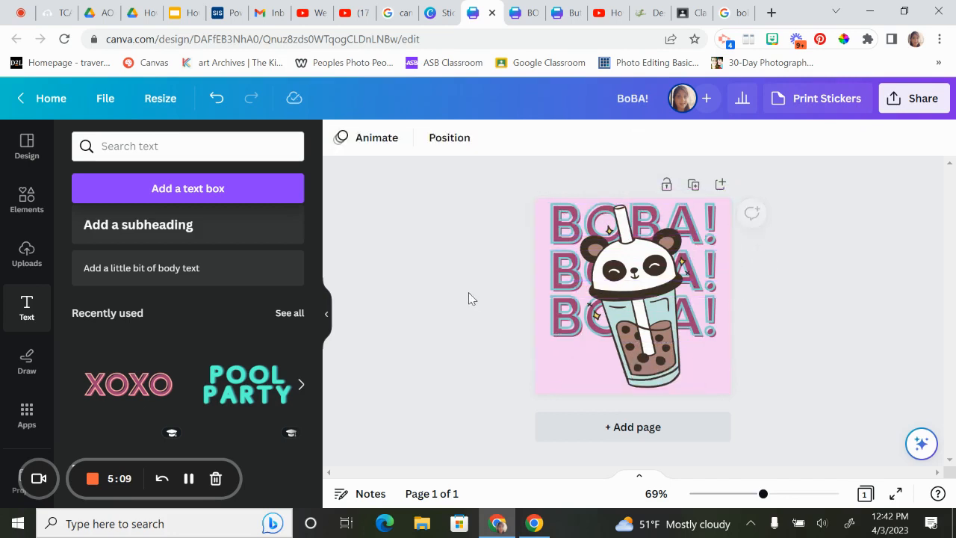
Add a fourth BOBA! line, evenly spaced beneath the other three, and send it backward behind the panda boba cup.
{"action": "left_click", "coordinate": [616, 254]}
{"action": "left_click_drag", "start_coordinate": [611, 243], "coordinate": [612, 364]}
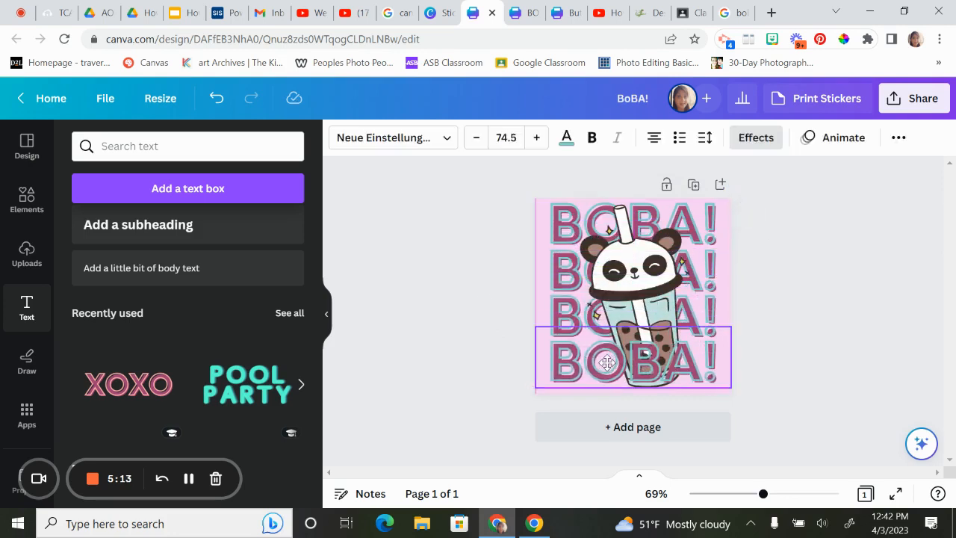
{"action": "left_click", "coordinate": [898, 137]}
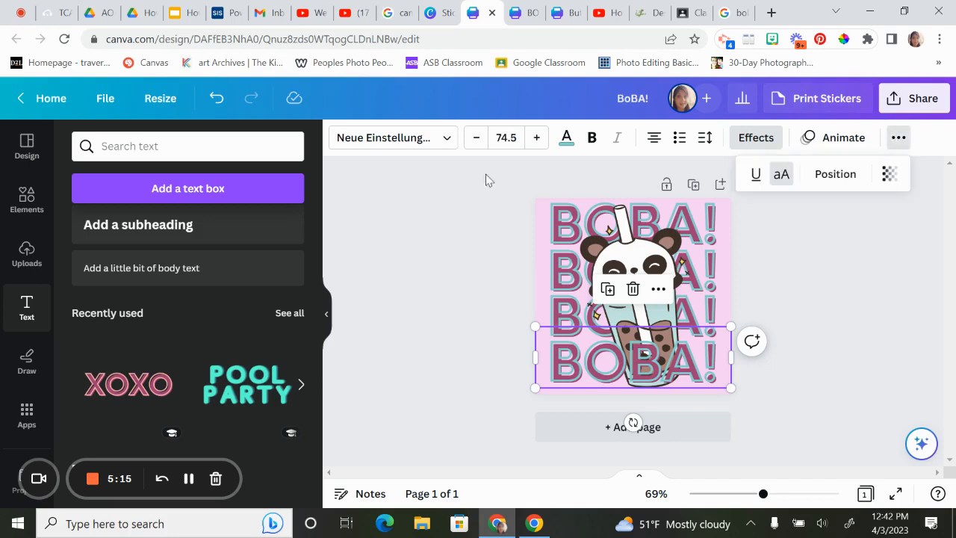
{"action": "left_click", "coordinate": [836, 180]}
{"action": "left_click", "coordinate": [274, 185]}
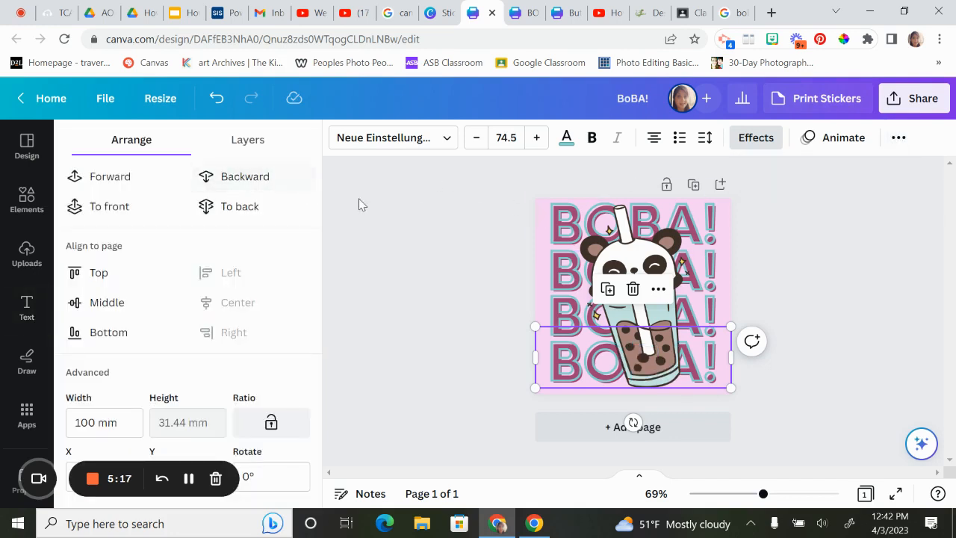
Shrink the panda boba cup and place it in the middle of the sticker over the four BOBA! lines.
{"action": "left_click", "coordinate": [620, 294]}
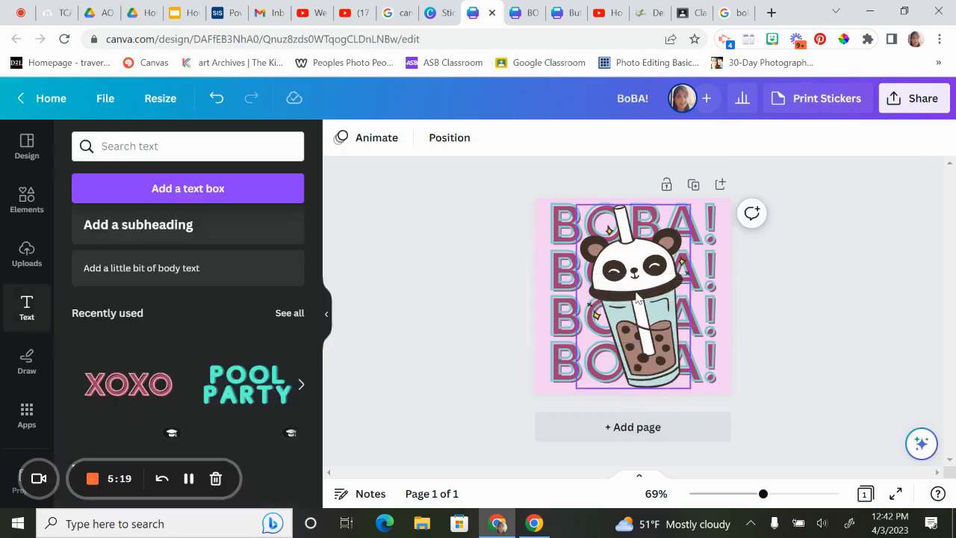
{"action": "left_click_drag", "start_coordinate": [690, 204], "coordinate": [662, 245]}
{"action": "left_click_drag", "start_coordinate": [631, 330], "coordinate": [645, 307]}
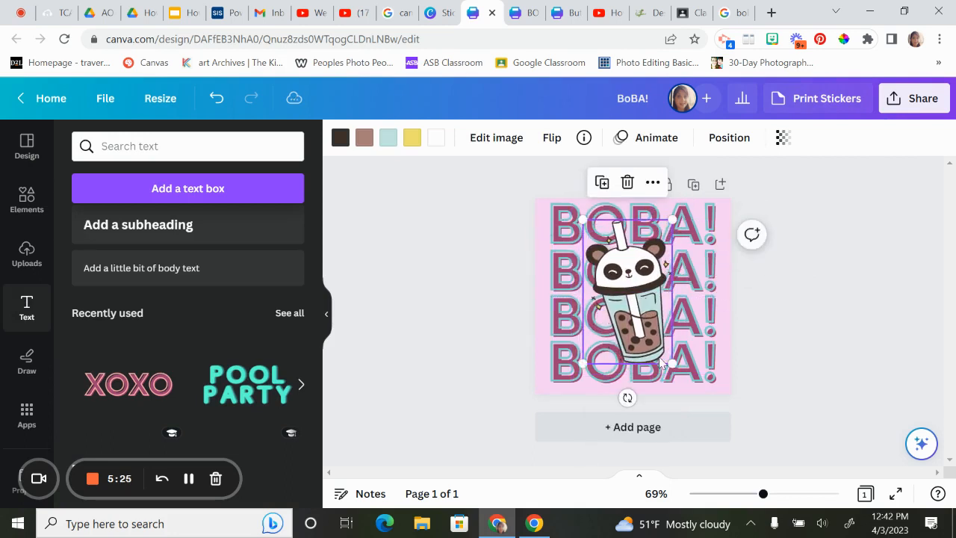
{"action": "left_click_drag", "start_coordinate": [671, 362], "coordinate": [653, 333]}
{"action": "left_click", "coordinate": [797, 333]}
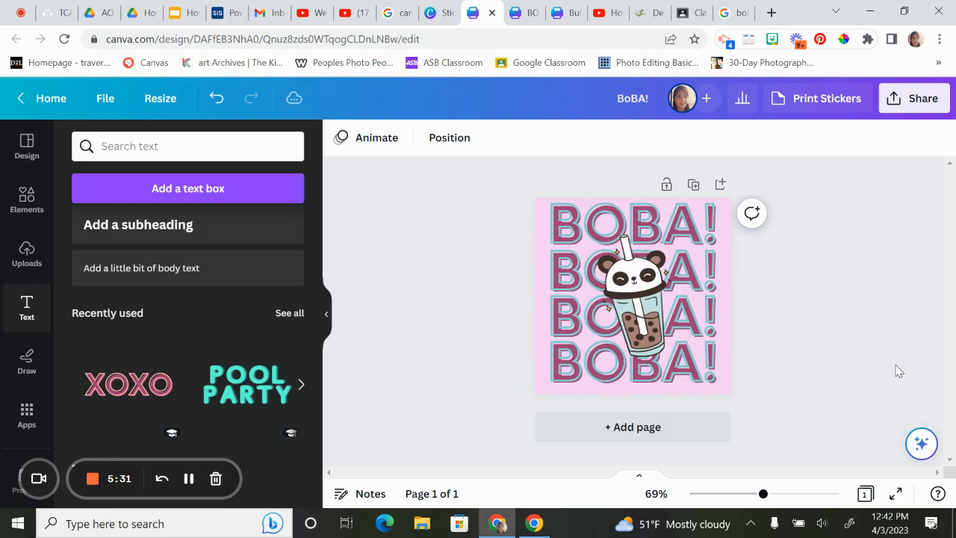
Download the sticker design as a PNG at size 3.125 (3,691 × 3,691 px).
{"action": "left_click", "coordinate": [907, 105]}
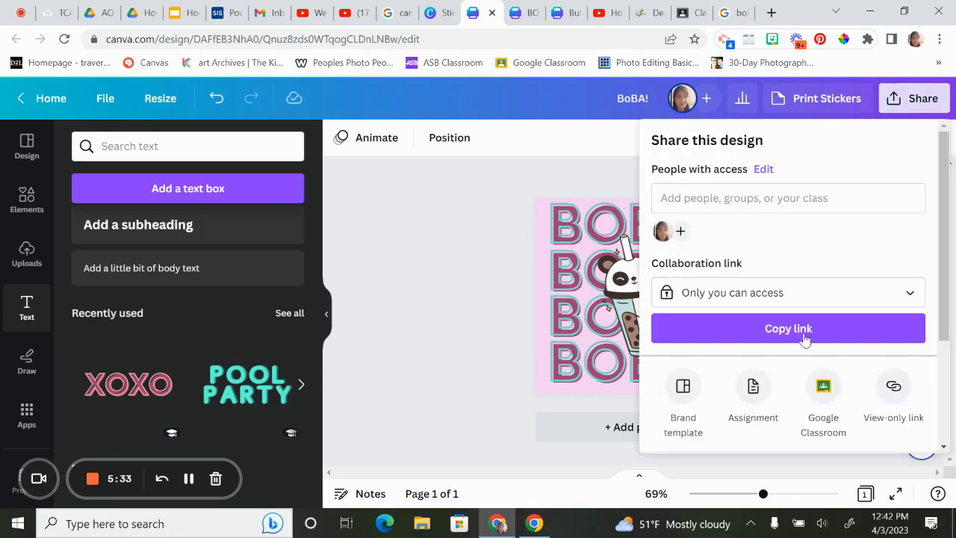
{"action": "scroll", "coordinate": [749, 359], "scroll_direction": "down", "scroll_amount": 1}
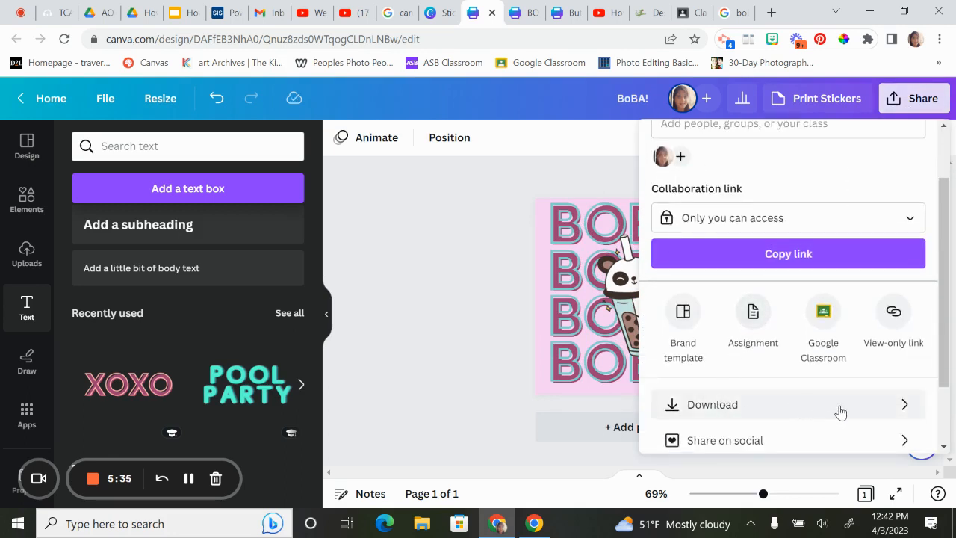
{"action": "left_click", "coordinate": [889, 411]}
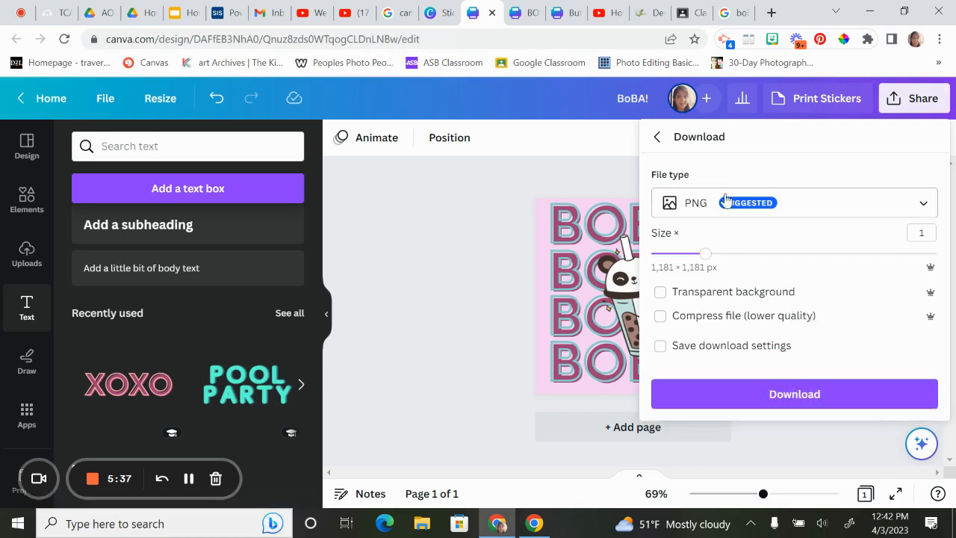
{"action": "left_click_drag", "start_coordinate": [707, 258], "coordinate": [950, 265]}
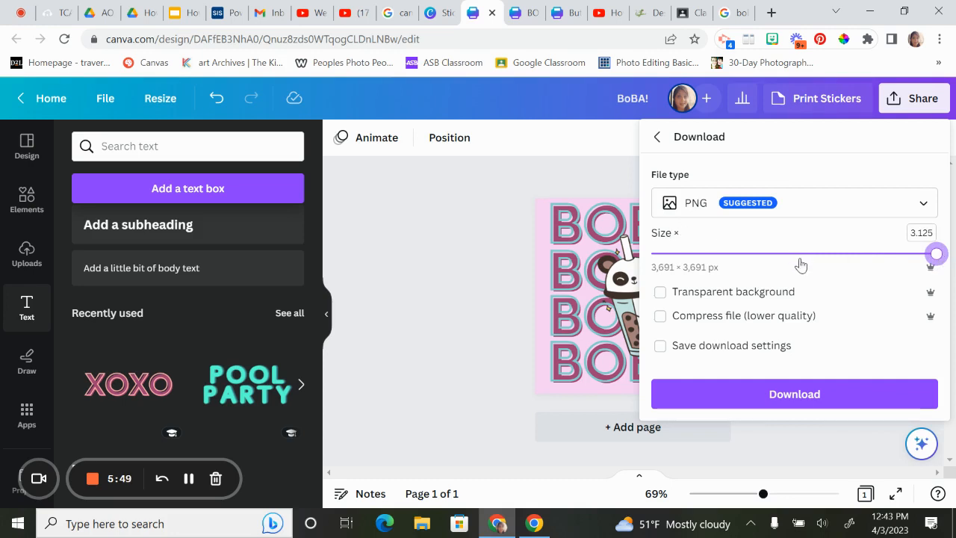
{"action": "left_click", "coordinate": [794, 396]}
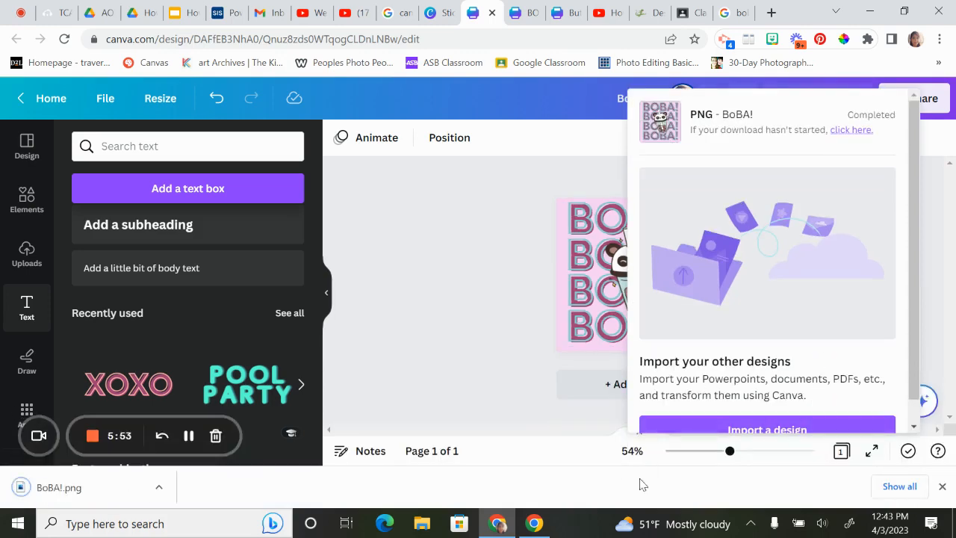
Switch to File Explorer and open the downloaded BoBA! image from the Downloads folder.
{"action": "left_click", "coordinate": [422, 525]}
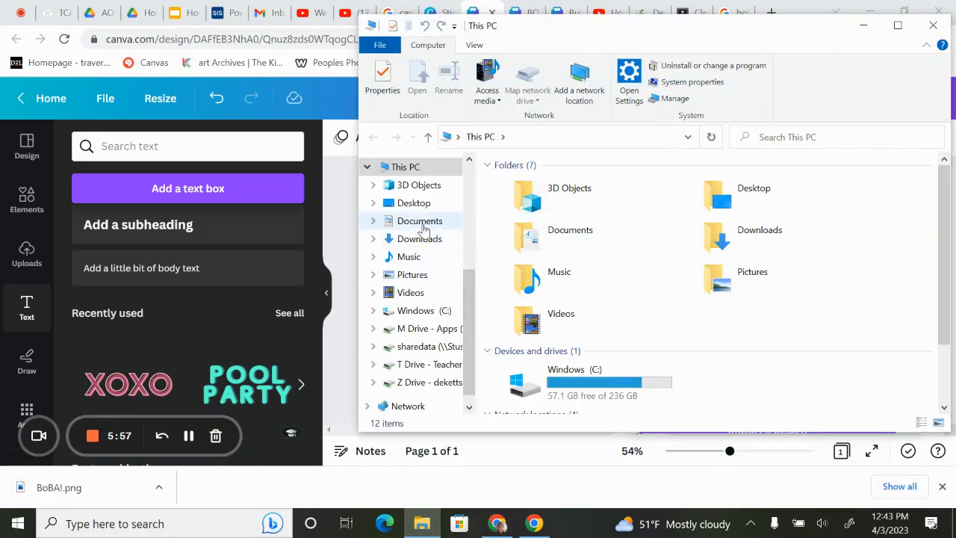
{"action": "left_click", "coordinate": [416, 241]}
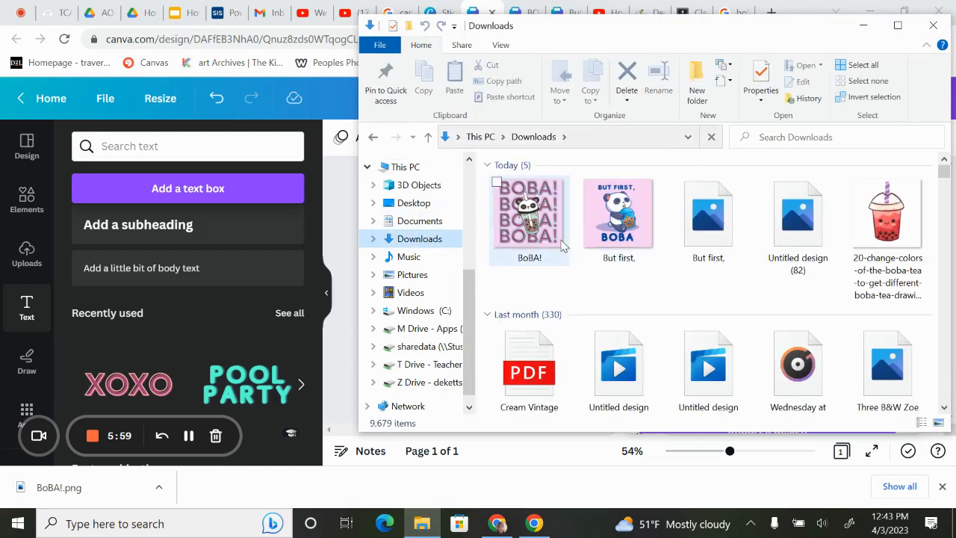
{"action": "left_click", "coordinate": [543, 247]}
{"action": "double_click", "coordinate": [542, 246]}
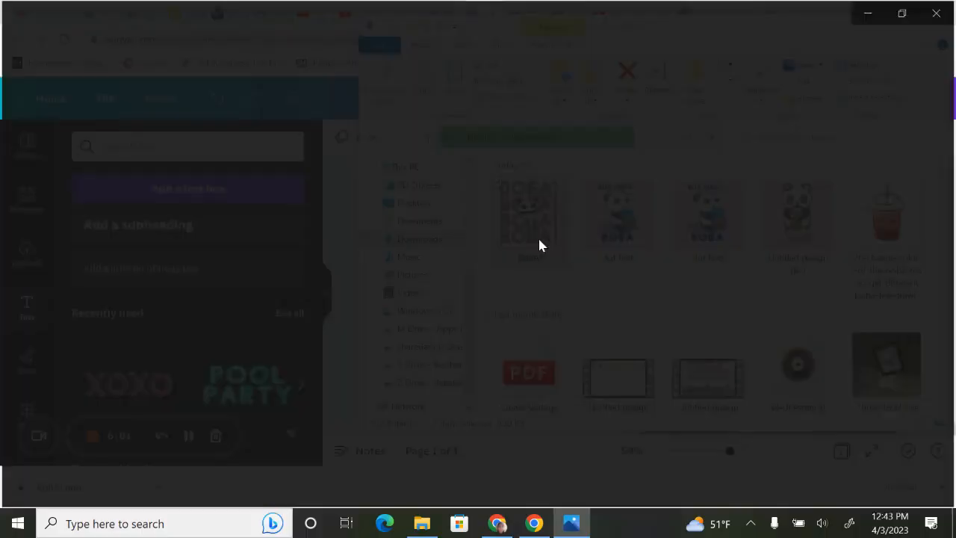
View the other sticker images in the Downloads folder, close the viewer and File Explorer, and dismiss Canva's download notice.
{"action": "key", "text": "Right"}
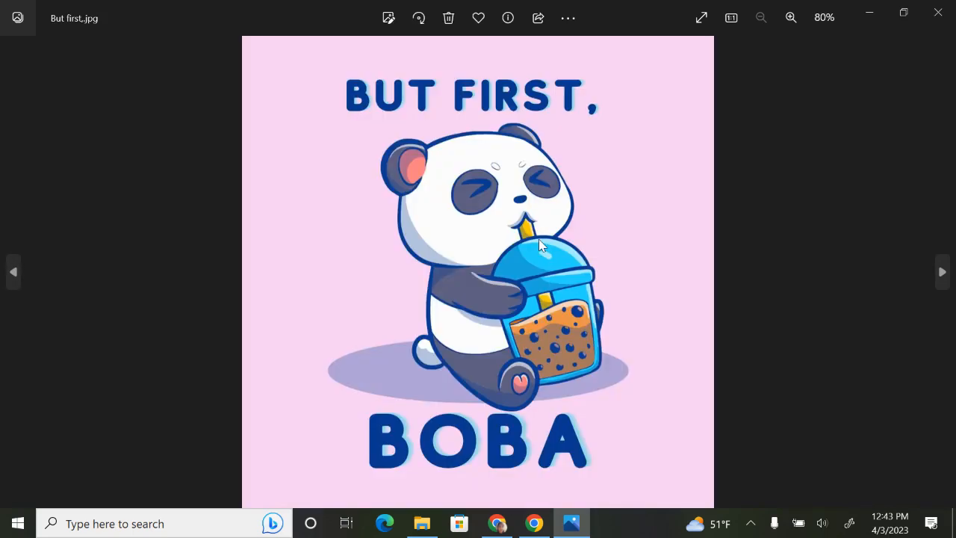
{"action": "key", "text": "Right"}
{"action": "key", "text": "Right"}
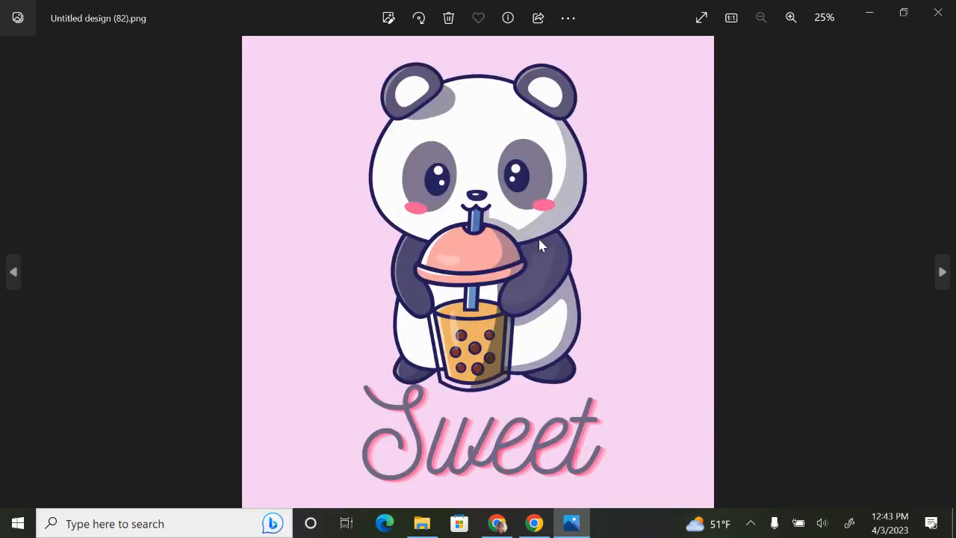
{"action": "left_click", "coordinate": [942, 22]}
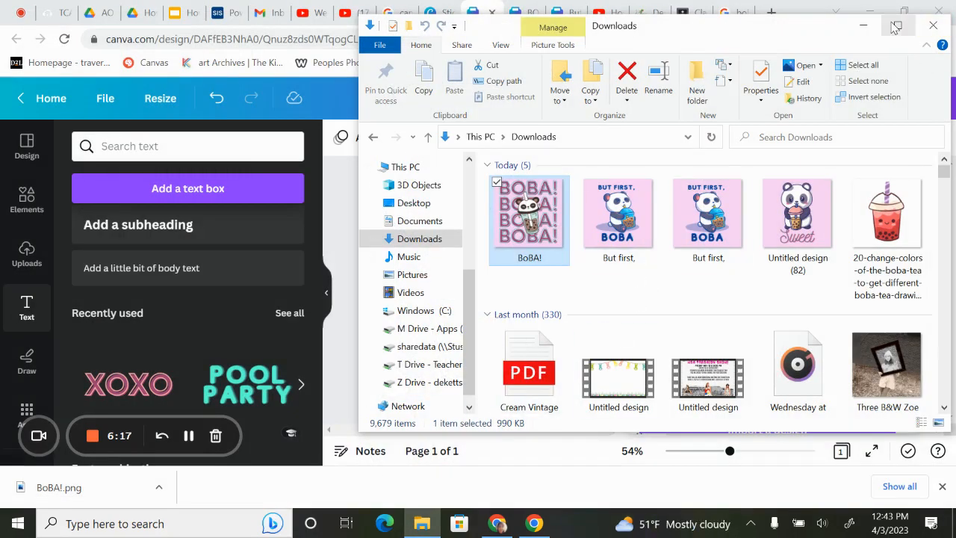
{"action": "left_click", "coordinate": [933, 26]}
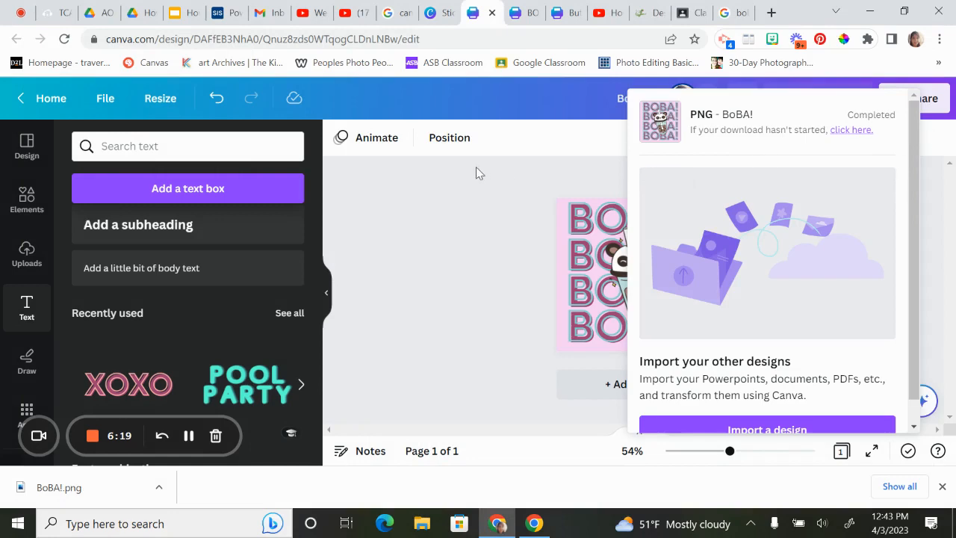
{"action": "left_click", "coordinate": [441, 189]}
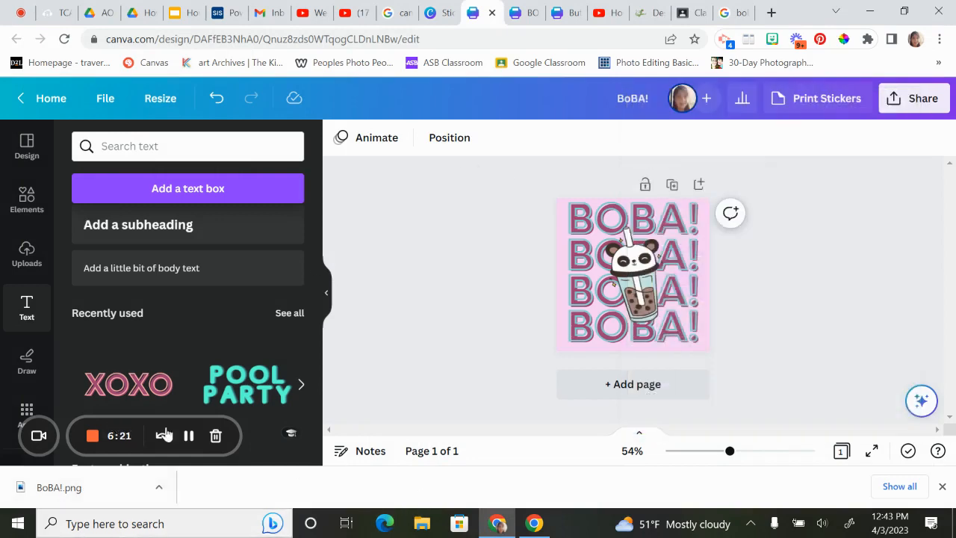